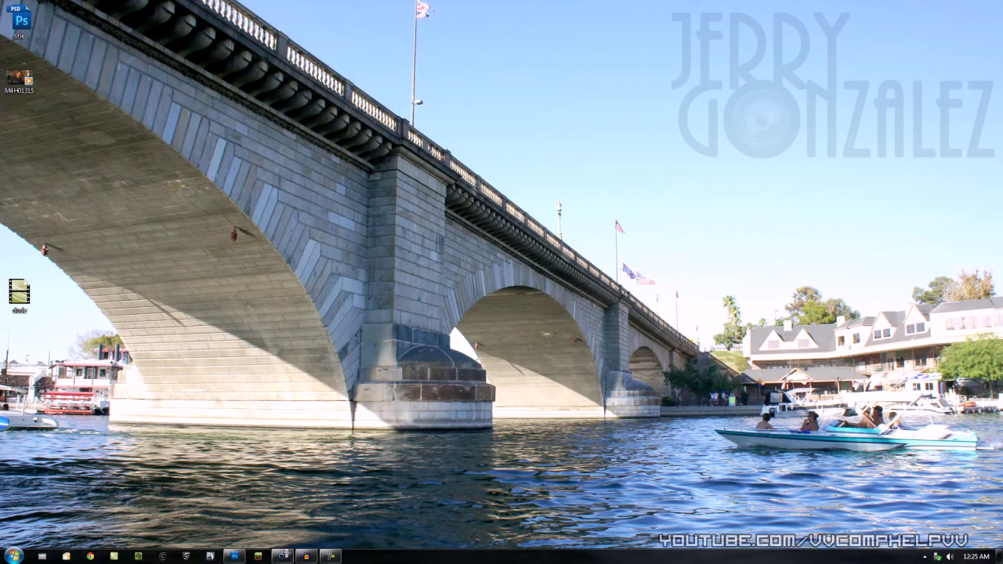
# Bring Vegas forward, import M4H01315.MP4 into Project Media, and maximize the window.
pyautogui.click(283, 556)
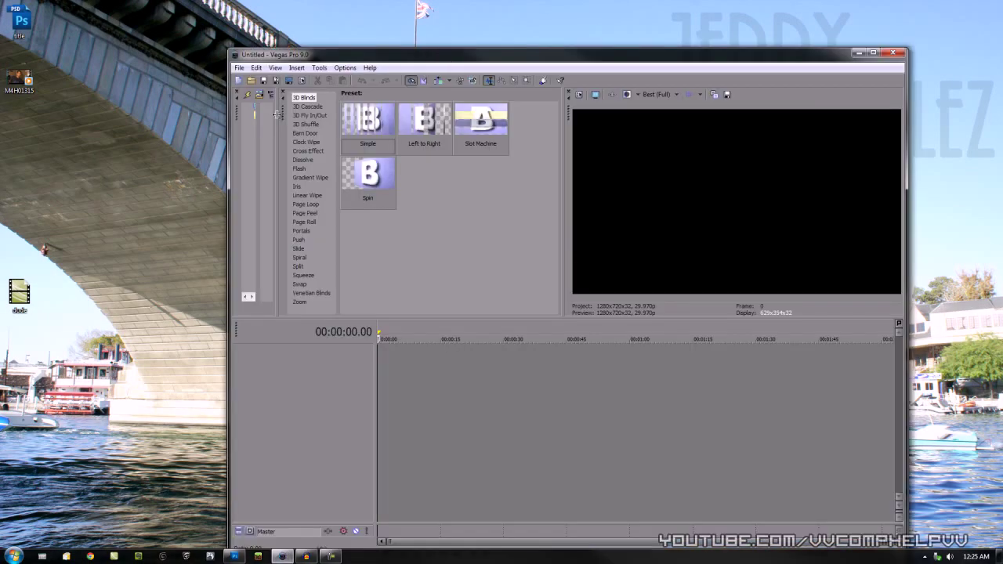
pyautogui.moveTo(277, 114); pyautogui.dragTo(479, 118)
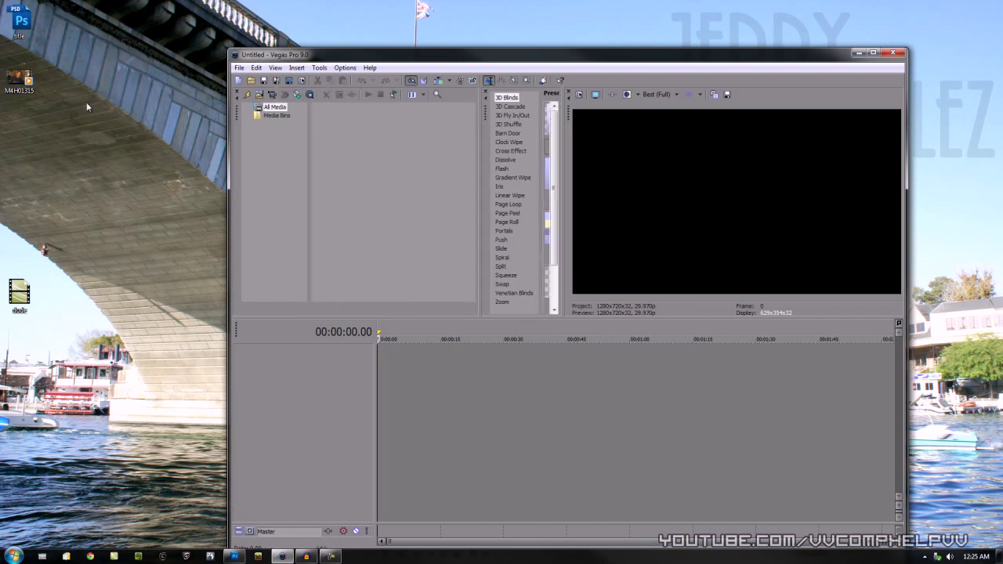
pyautogui.moveTo(403, 187); pyautogui.dragTo(400, 181)
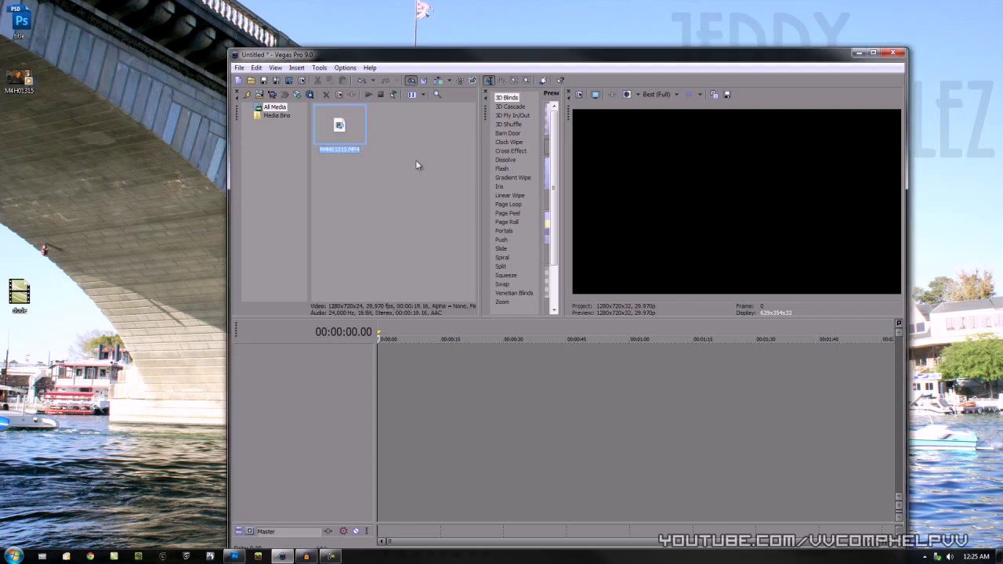
pyautogui.doubleClick(458, 61)
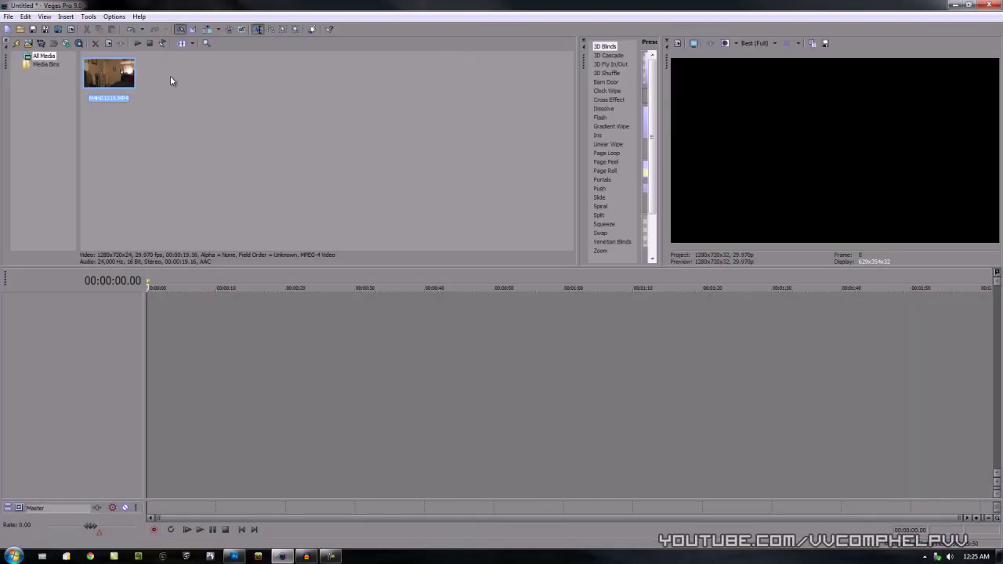
# Add the clip to the timeline, mute its audio to -Inf, and play to find the cut point.
pyautogui.doubleClick(113, 82)
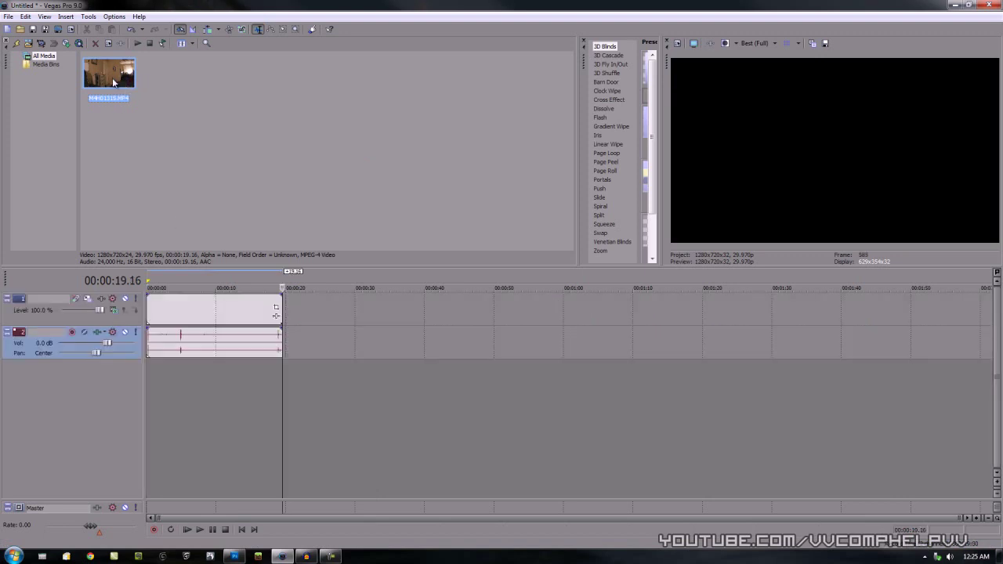
pyautogui.moveTo(108, 346); pyautogui.dragTo(36, 346)
pyautogui.click(240, 531)
pyautogui.click(212, 531)
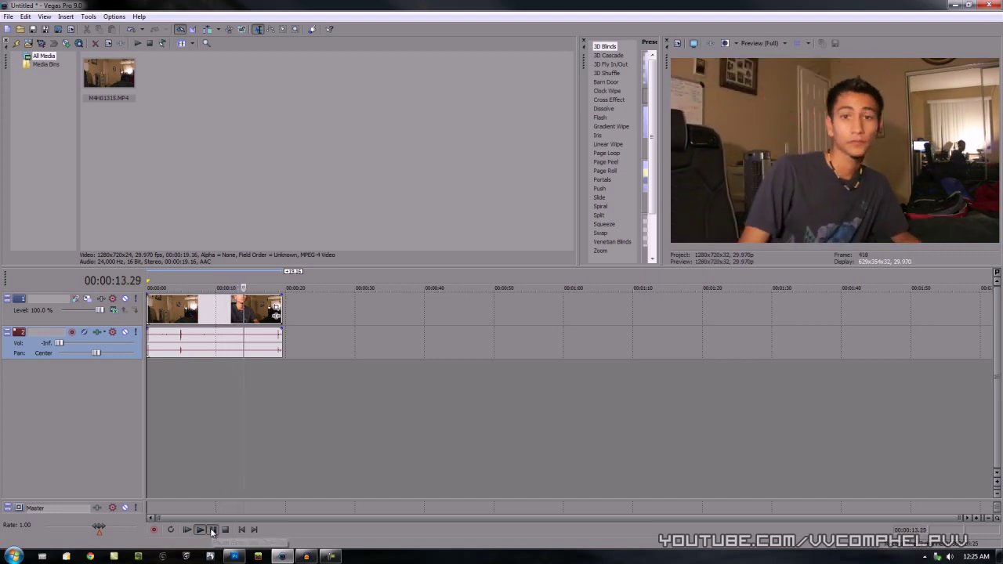
pyautogui.click(211, 531)
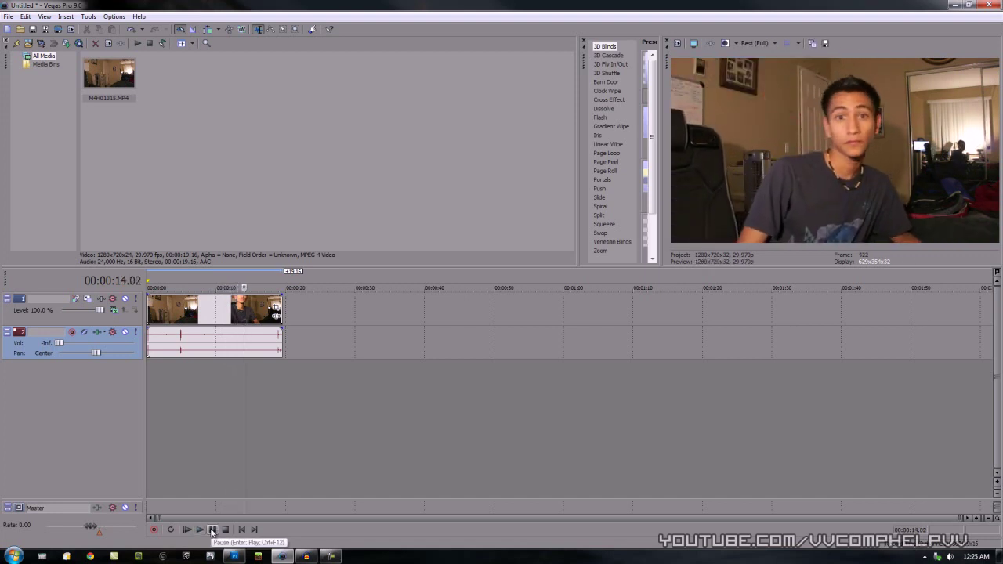
# Split at the cut point, delete the earlier part, and move the remainder to time zero.
pyautogui.press('Left')
pyautogui.press('Left')
pyautogui.press('Left')
pyautogui.press('Left')
pyautogui.press('Left')
pyautogui.press('Left')
pyautogui.press('s')
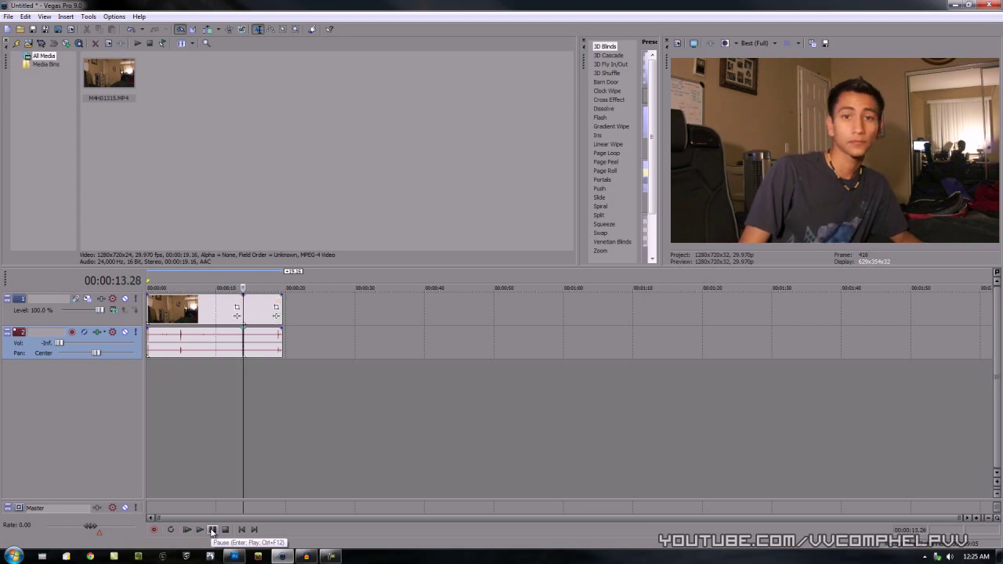
pyautogui.click(211, 316)
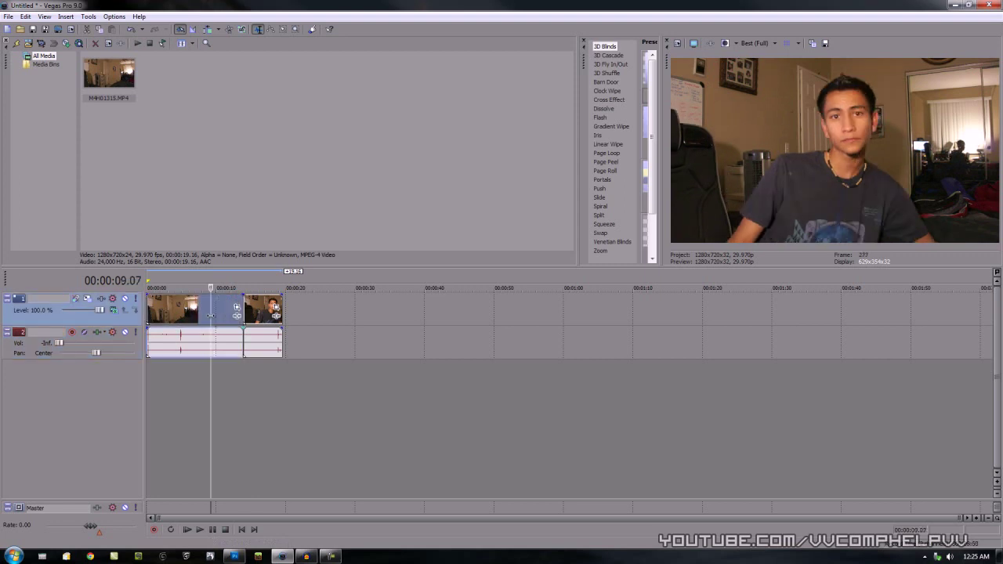
pyautogui.press('Delete')
pyautogui.moveTo(256, 314); pyautogui.dragTo(144, 323)
# Play the clip's opening and park the cursor near frame 20 (00:00:00.20).
pyautogui.click(242, 529)
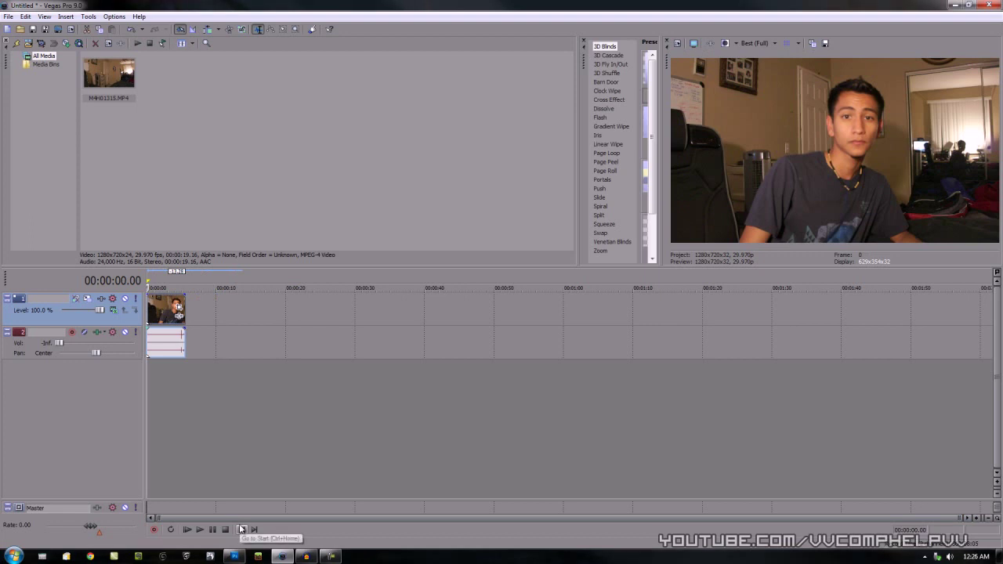
pyautogui.press('space')
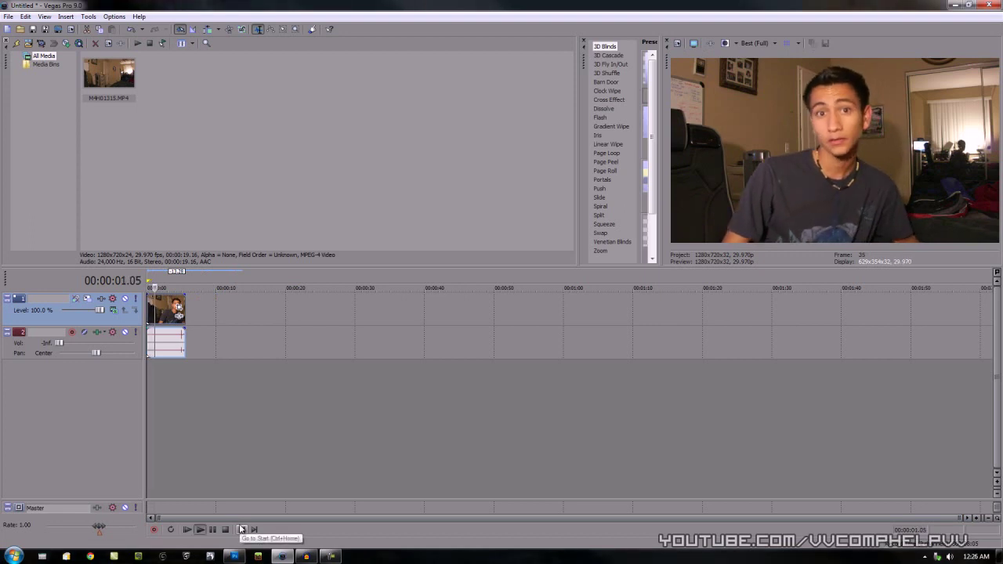
pyautogui.press('Return')
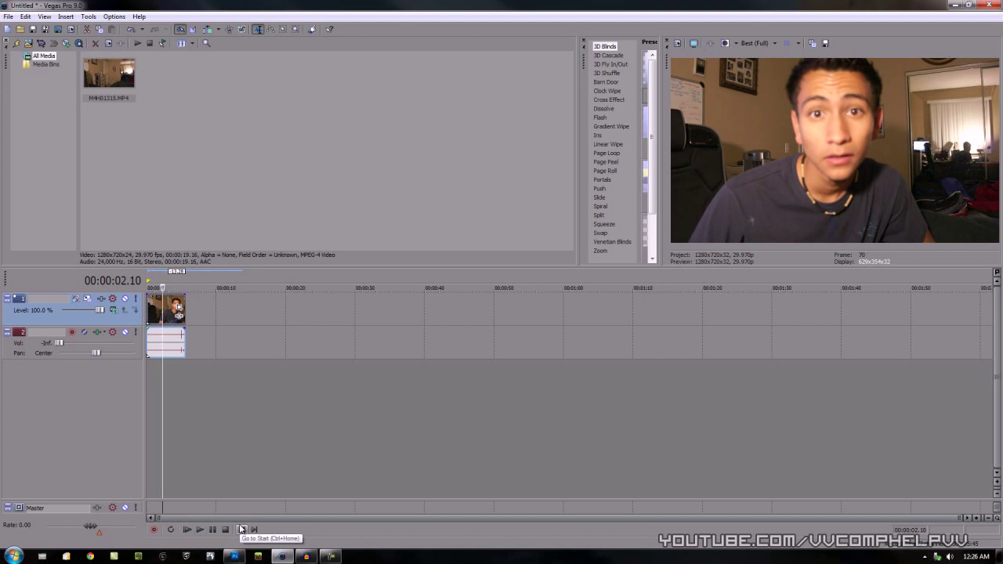
pyautogui.press('pageup')
pyautogui.press('pageup')
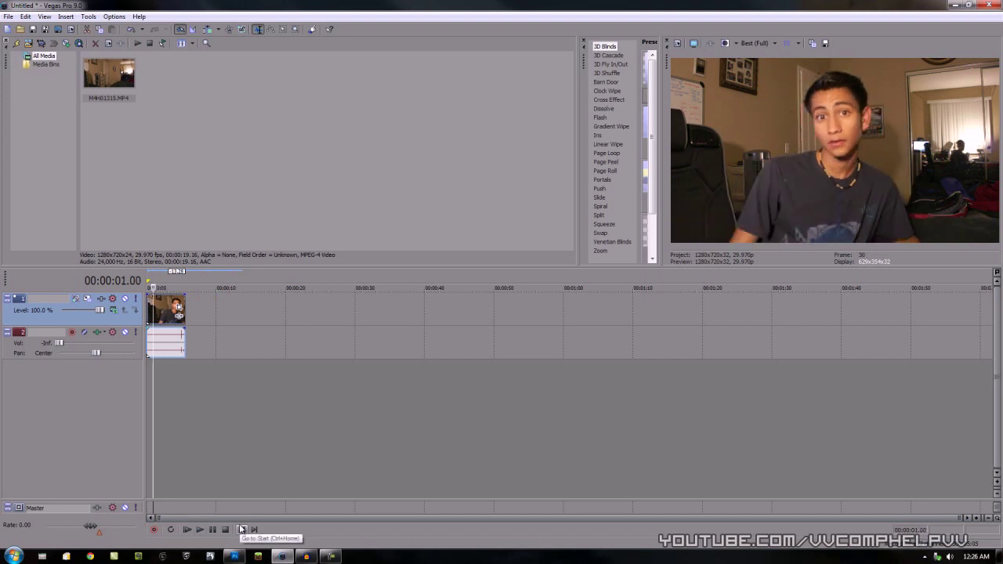
pyautogui.press('Right')
pyautogui.press('Right')
pyautogui.click(242, 530)
pyautogui.press('space')
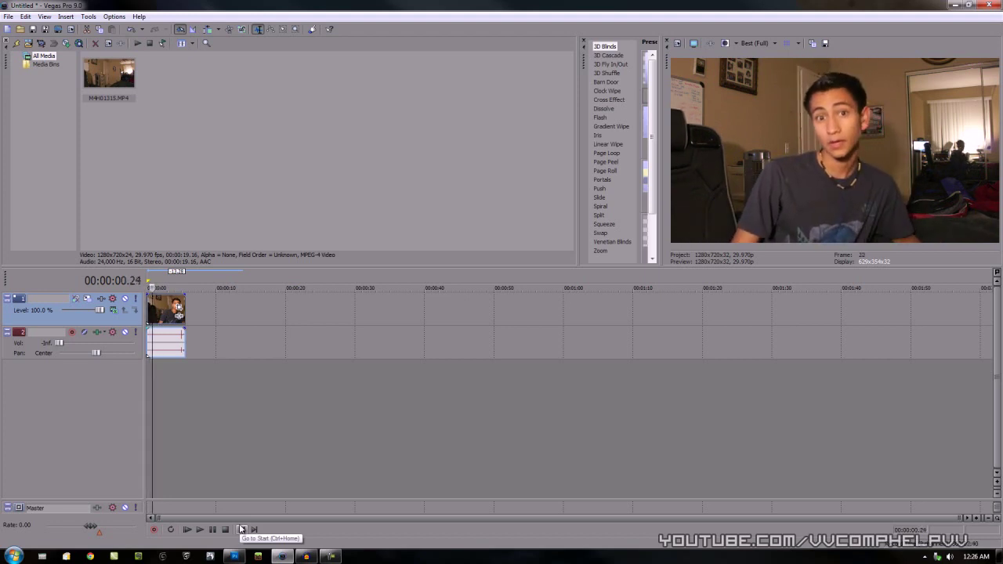
pyautogui.press('Left')
pyautogui.press('Left')
pyautogui.press('Left')
pyautogui.press('Left')
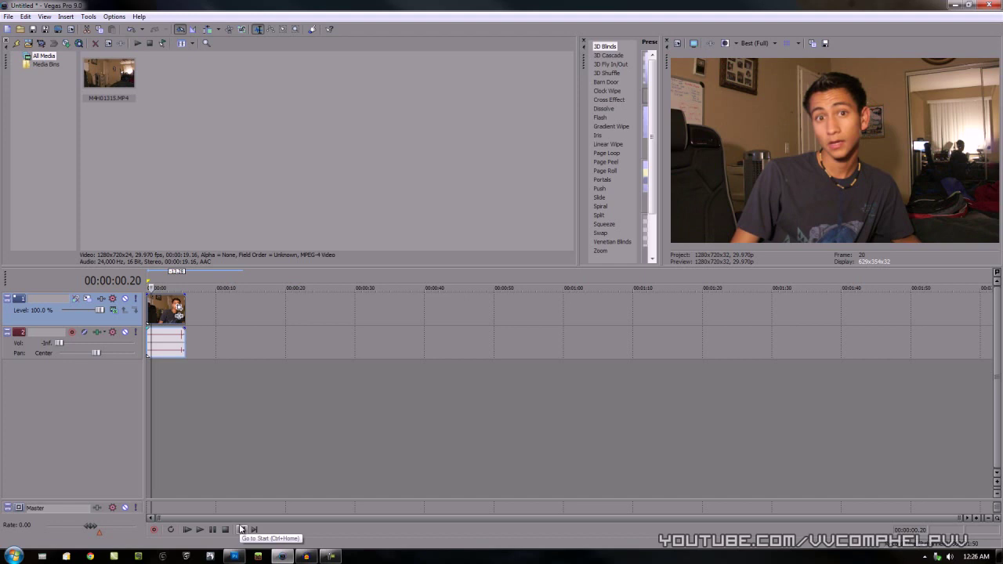
# Remove the clip beyond frame 20 and zoom the timeline in on the short event.
pyautogui.hotkey('ctrl', 'a')
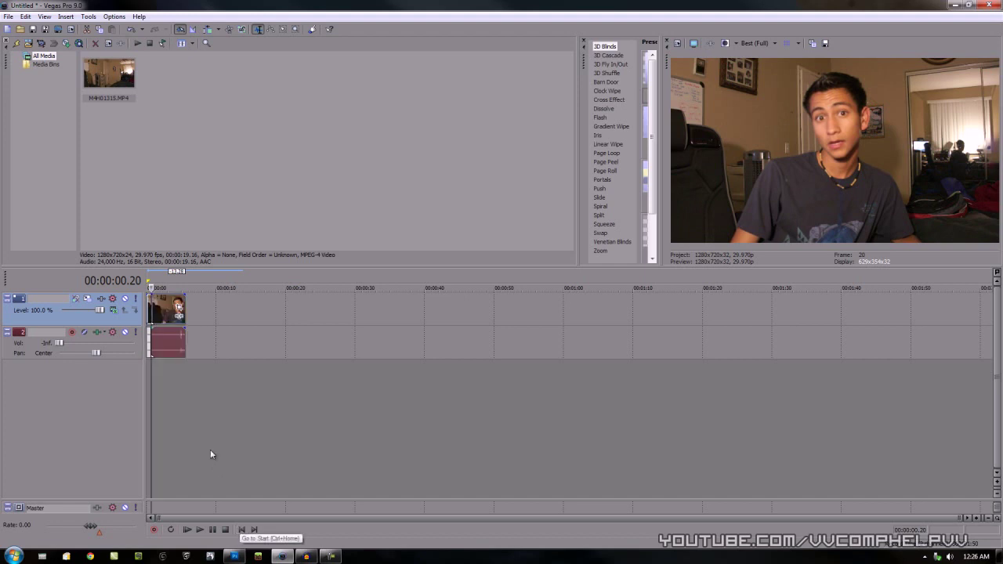
pyautogui.click(168, 315)
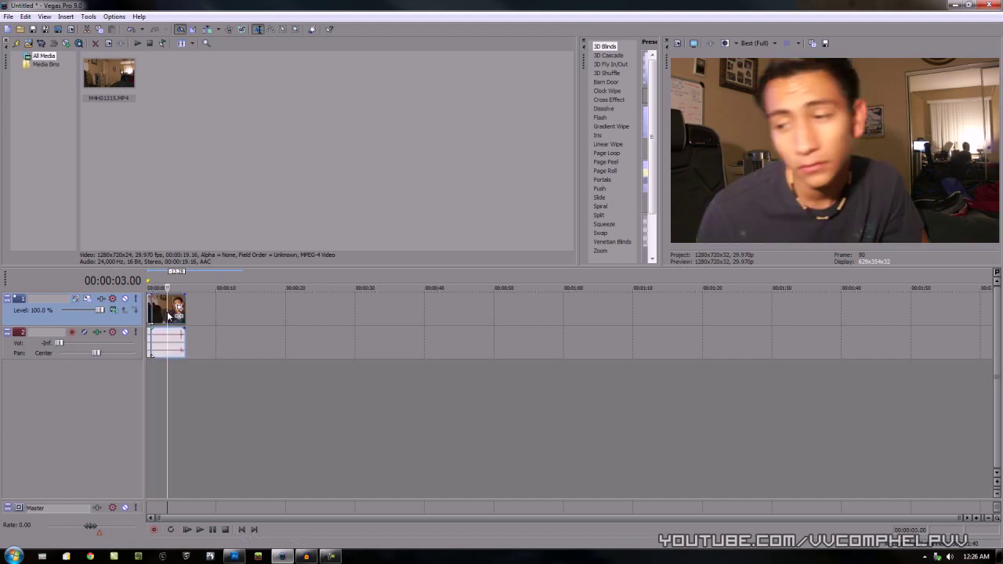
pyautogui.press('Delete')
pyautogui.scroll(10, 168, 311)
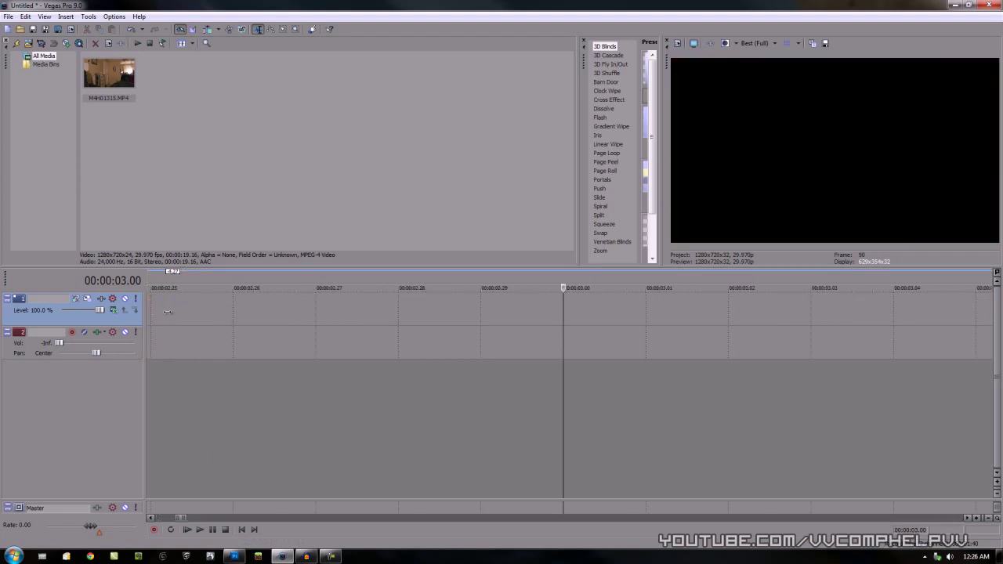
pyautogui.hotkey('ctrl', 'z')
pyautogui.doubleClick(161, 519)
pyautogui.press('Delete')
pyautogui.scroll(10, 284, 450)
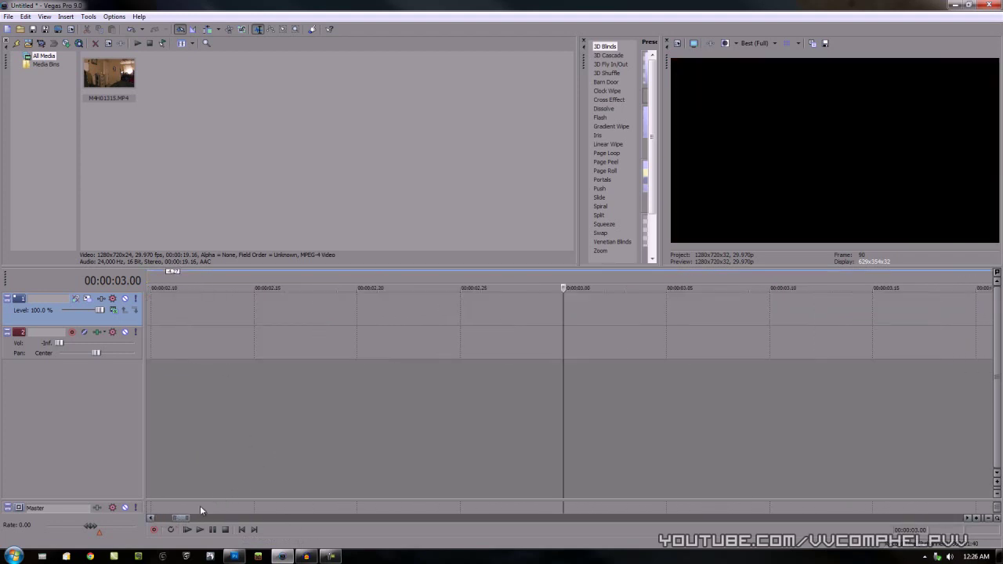
pyautogui.moveTo(179, 519); pyautogui.dragTo(167, 519)
pyautogui.click(242, 530)
pyautogui.press('space')
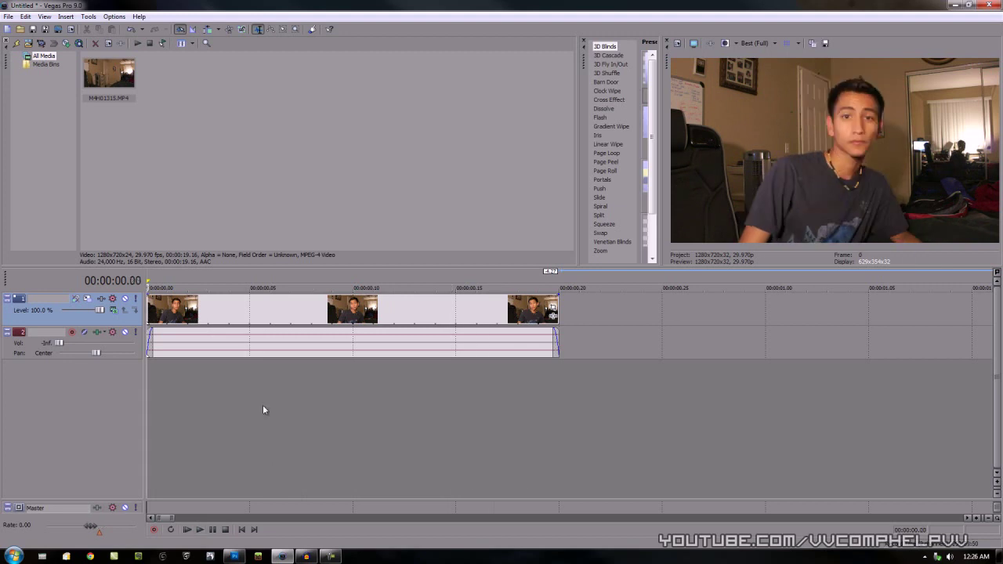
# Drag the event's end out to about 00:00:00.26 and preview its length.
pyautogui.moveTo(298, 312)
pyautogui.mouseDown()
pyautogui.moveTo(422, 310)
pyautogui.moveTo(253, 330)
pyautogui.mouseUp()
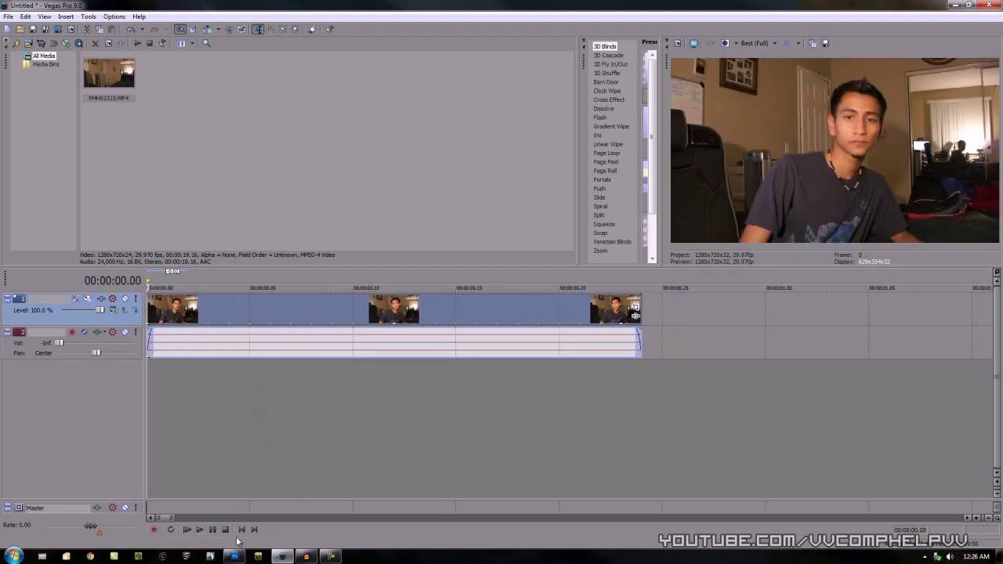
pyautogui.press('space')
pyautogui.click(241, 530)
pyautogui.moveTo(639, 298); pyautogui.dragTo(663, 299)
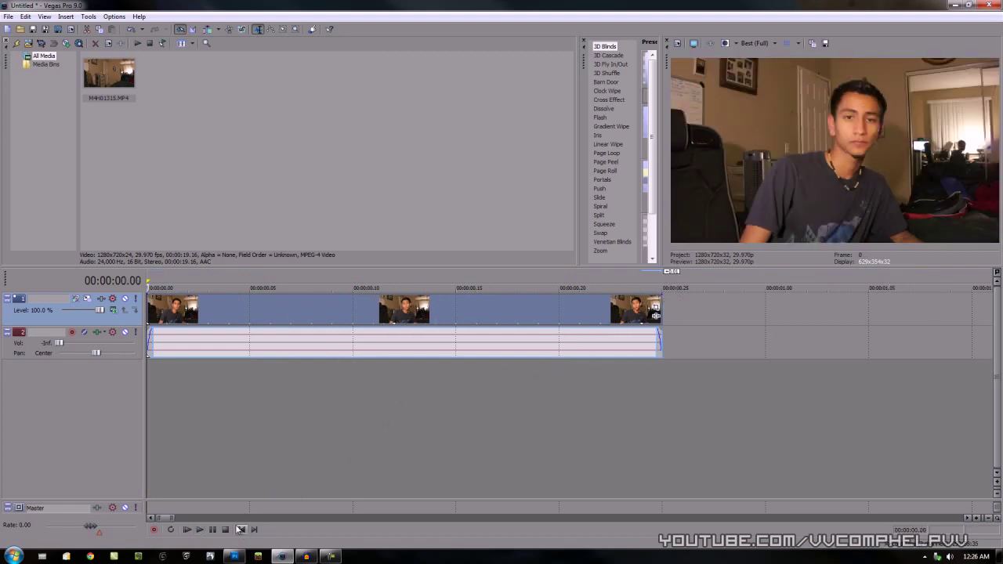
pyautogui.press('space')
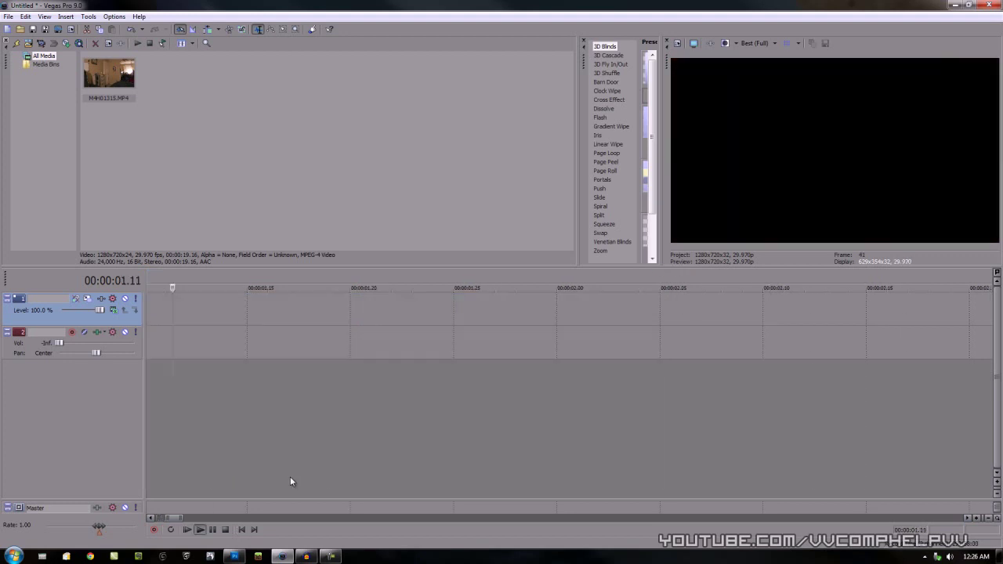
pyautogui.press('space')
pyautogui.moveTo(657, 314); pyautogui.dragTo(677, 315)
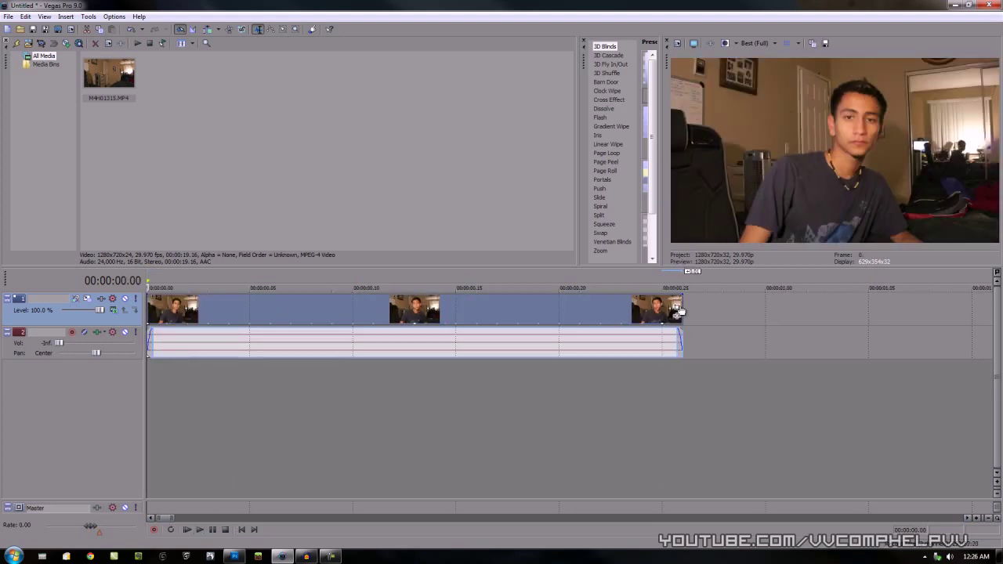
pyautogui.press('space')
pyautogui.click(244, 531)
pyautogui.scroll(-2, 364, 417)
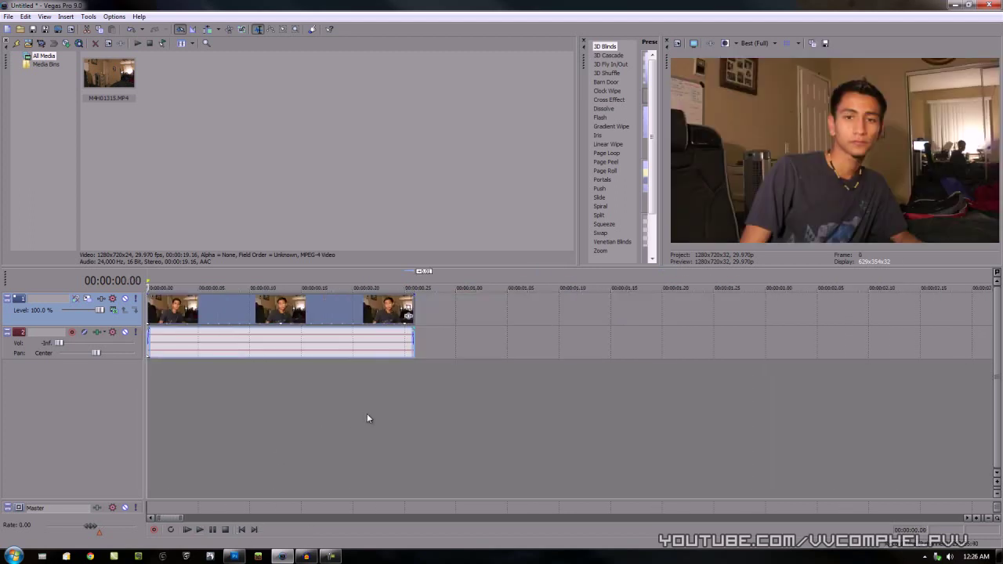
pyautogui.click(414, 302)
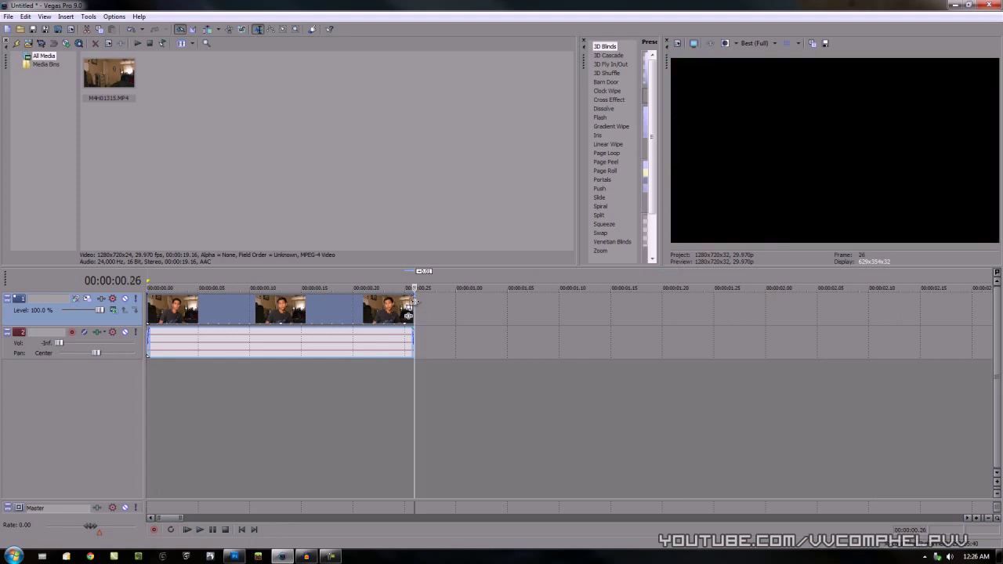
# Save the clip's final frame as 'freeze frame.png' with Save Snapshot to File.
pyautogui.press('Left')
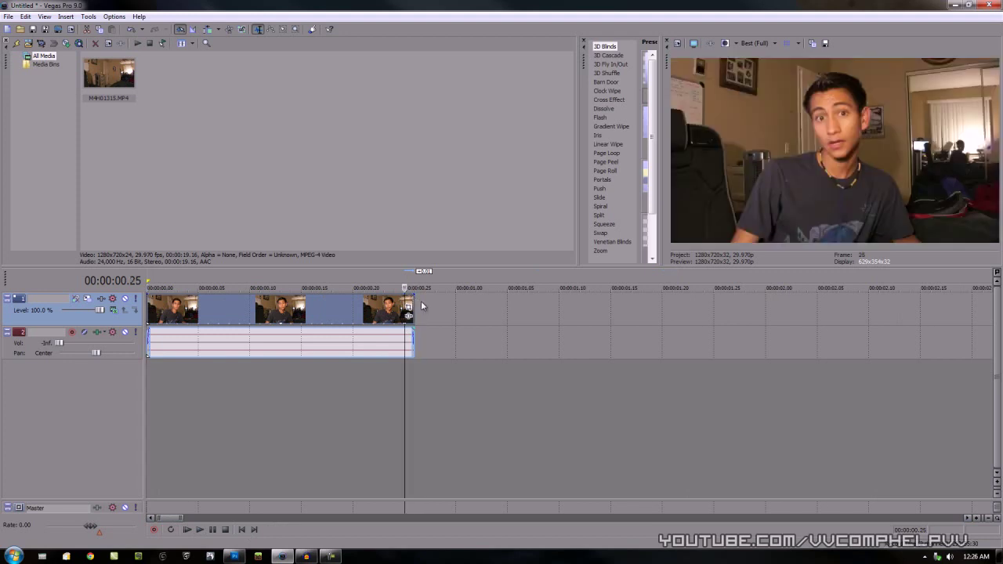
pyautogui.click(413, 304)
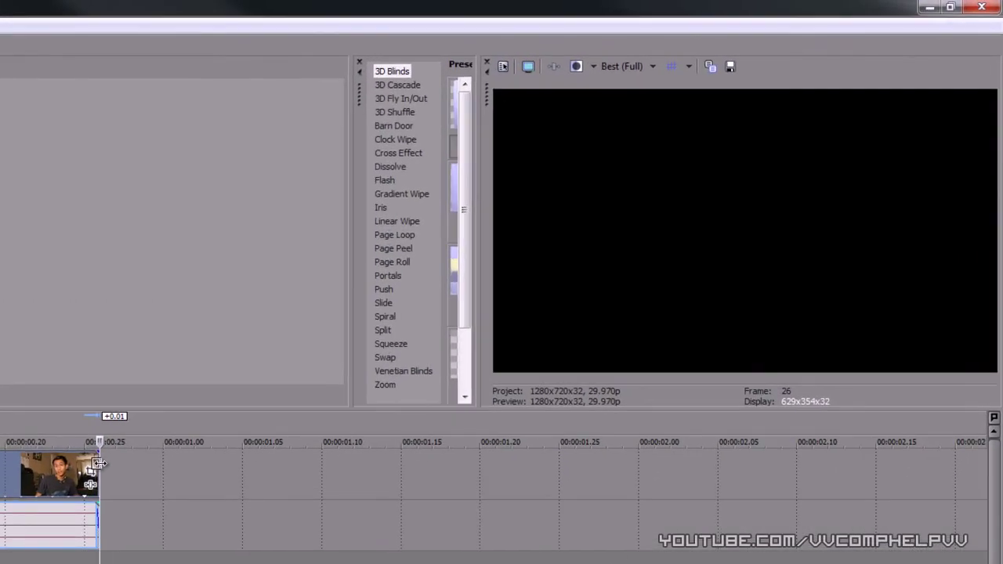
pyautogui.press('Left')
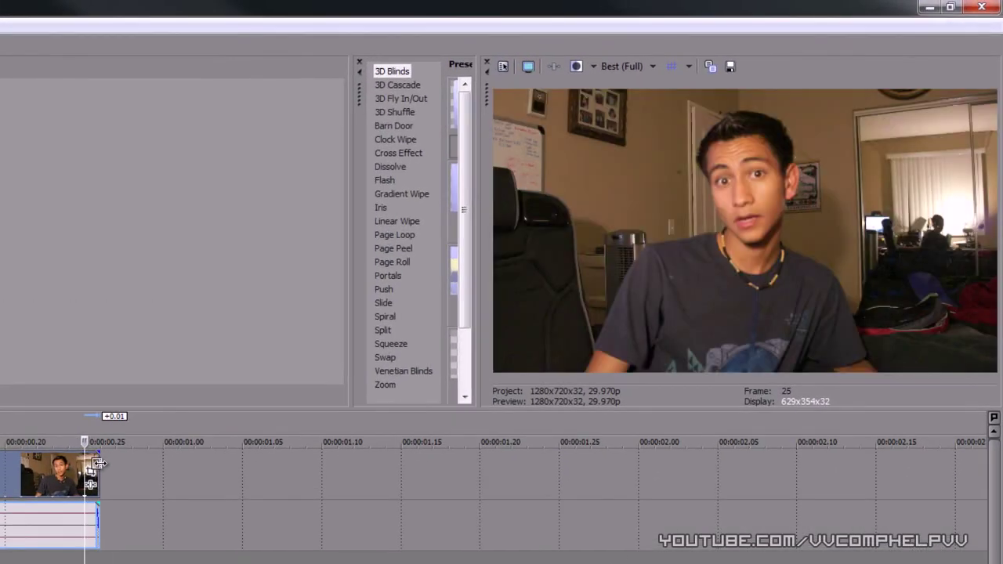
pyautogui.click(731, 68)
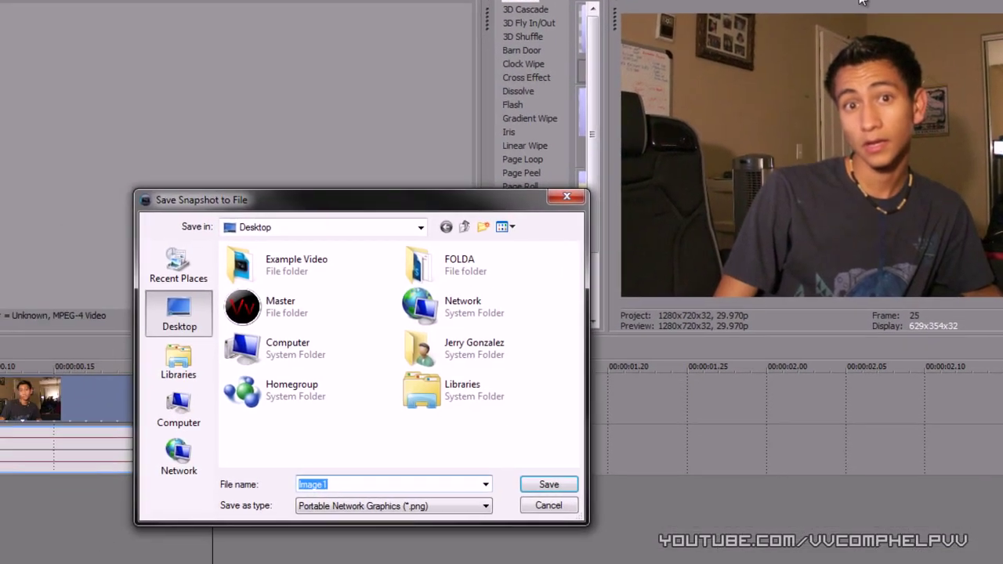
pyautogui.write('fi')
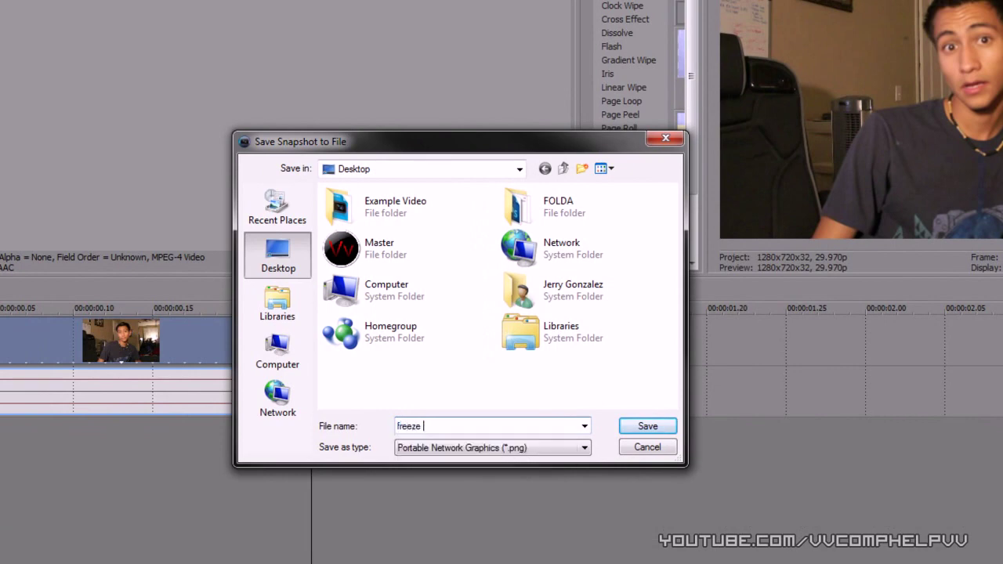
pyautogui.press('Return')
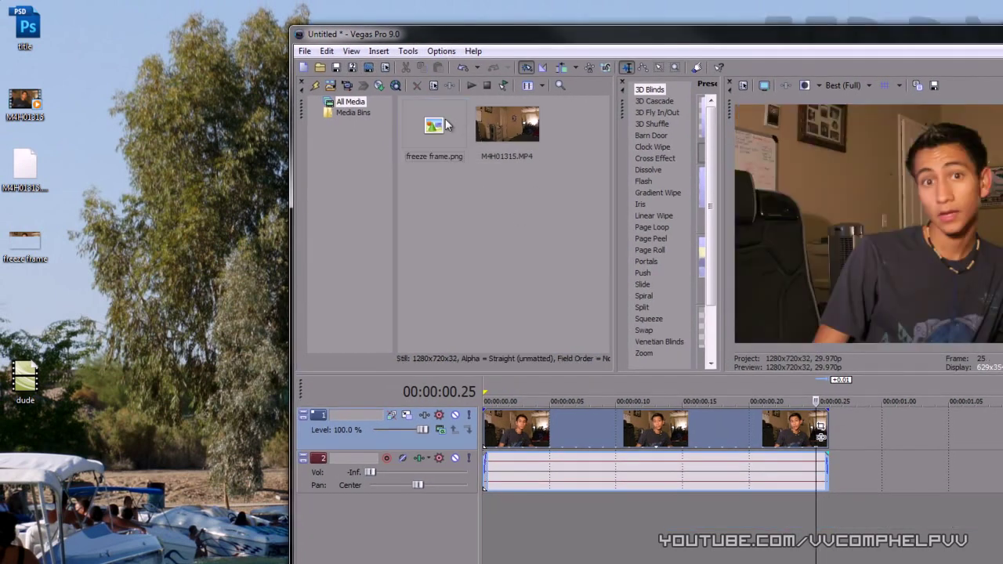
# Place freeze frame.png on a new track 3 right after the clip.
pyautogui.click(430, 126)
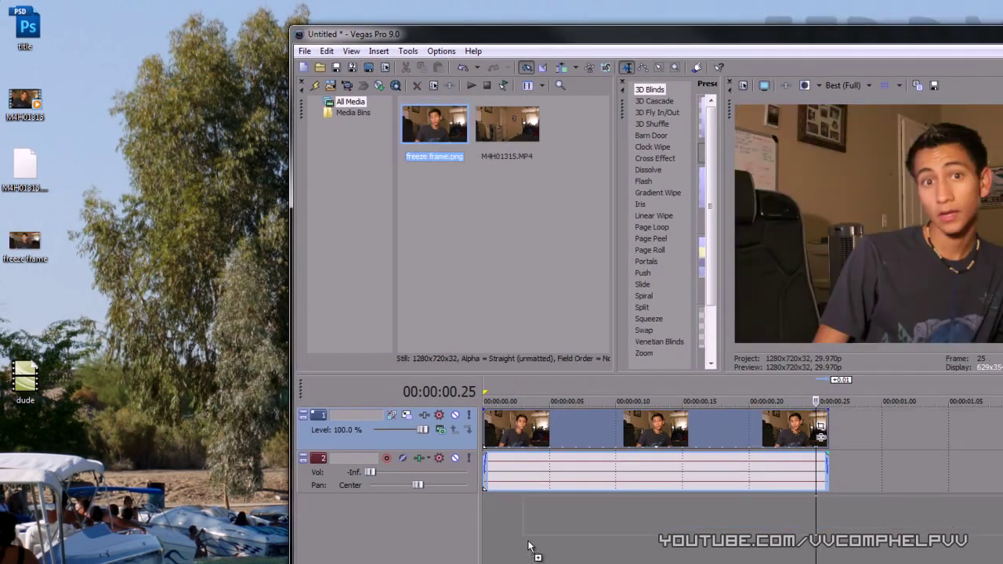
pyautogui.moveTo(841, 546); pyautogui.dragTo(840, 545)
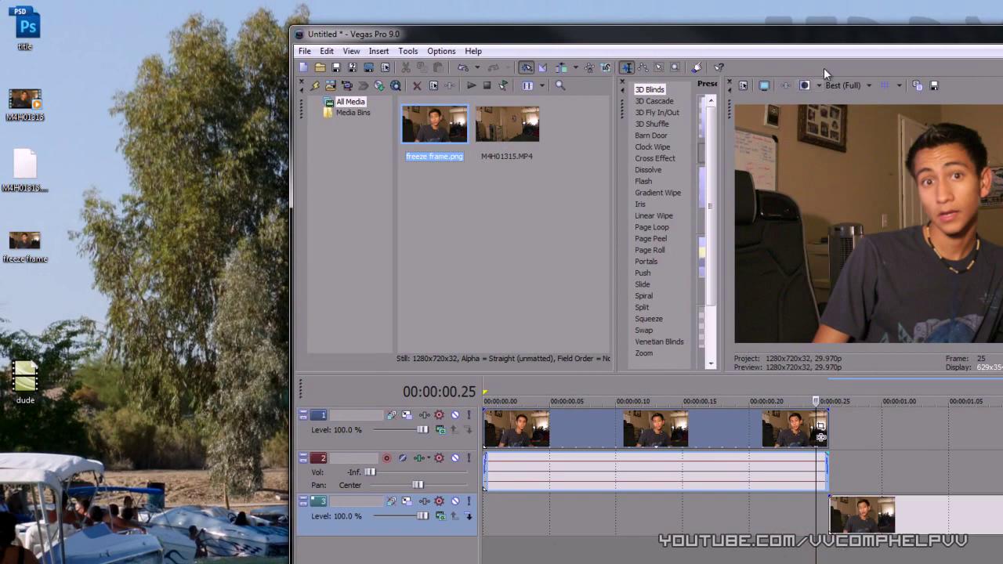
pyautogui.doubleClick(828, 42)
pyautogui.click(692, 486)
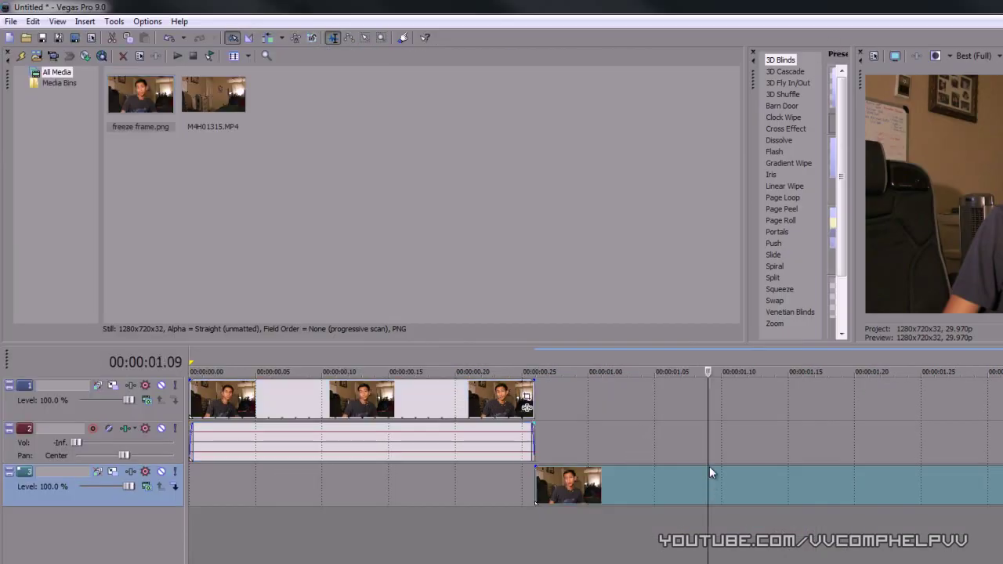
pyautogui.scroll(-5, 714, 446)
pyautogui.scroll(-3, 716, 443)
pyautogui.scroll(3, 716, 444)
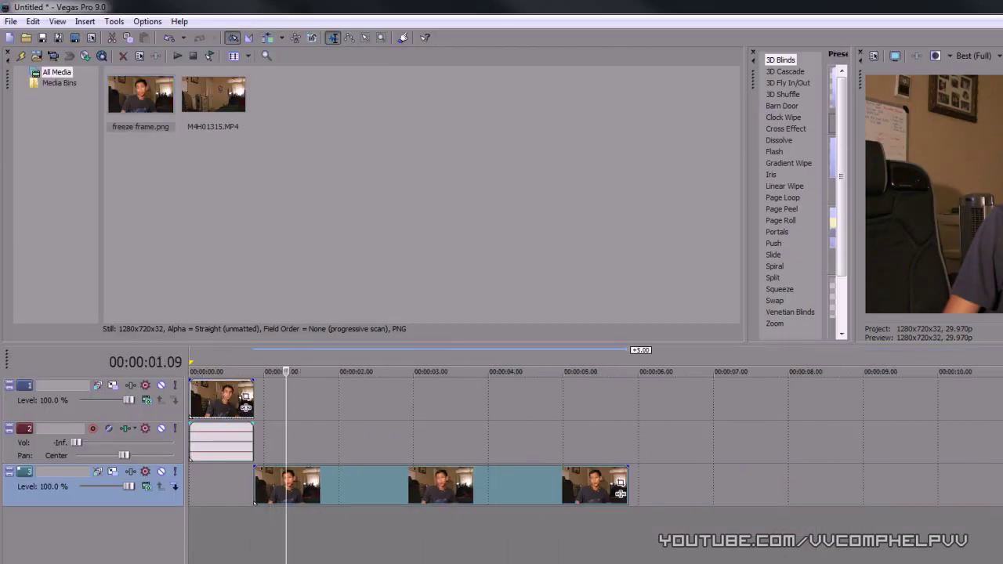
# Trim the freeze frame to end around 00:00:04.06 and preview the timeline.
pyautogui.hotkey('ctrl', 'Home')
pyautogui.press('space')
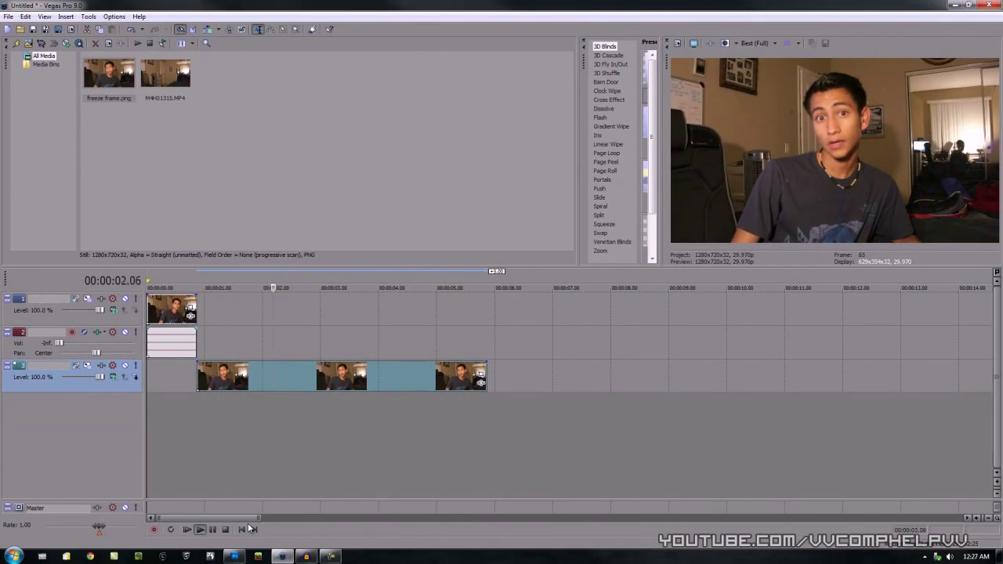
pyautogui.press('Return')
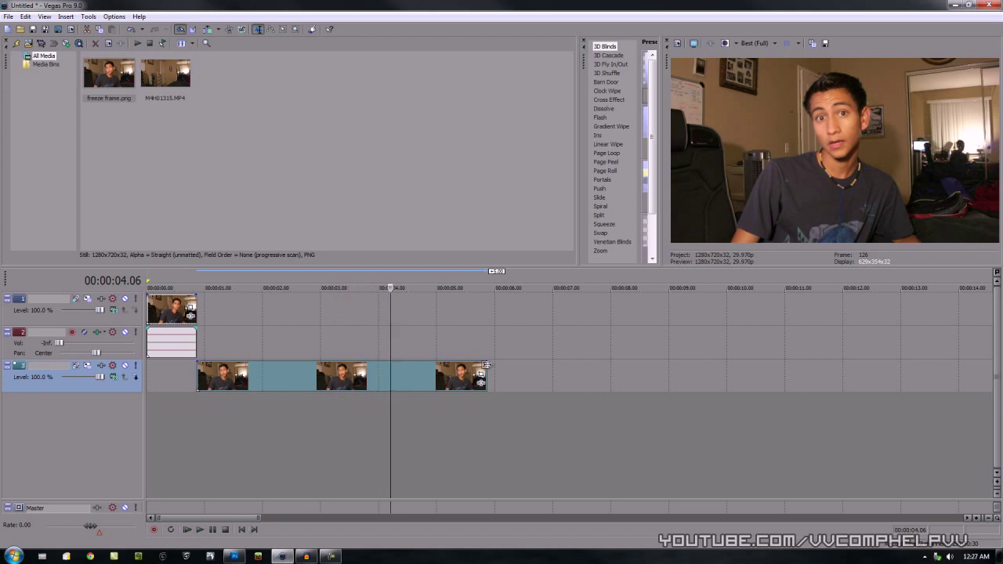
pyautogui.moveTo(486, 366); pyautogui.dragTo(390, 369)
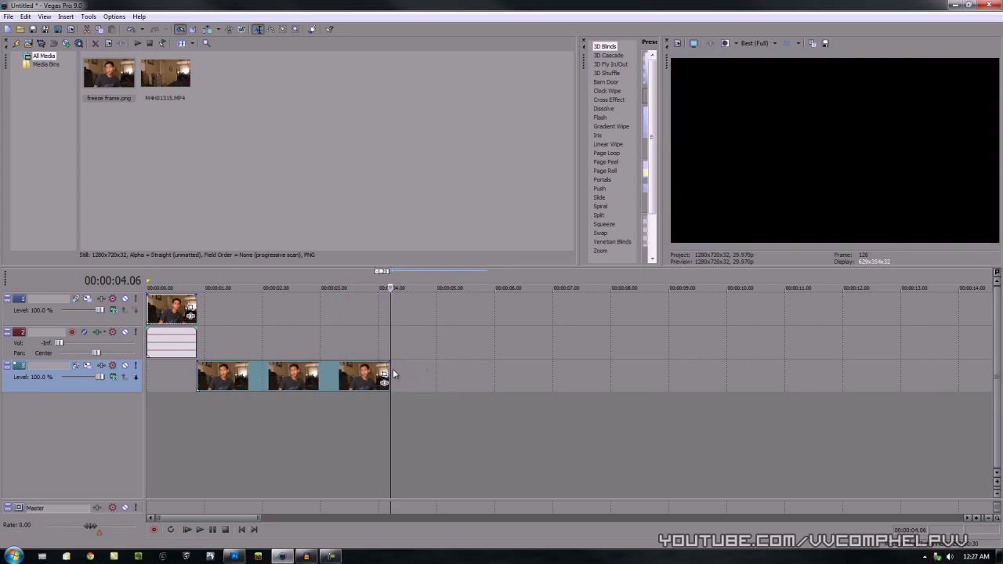
pyautogui.click(241, 530)
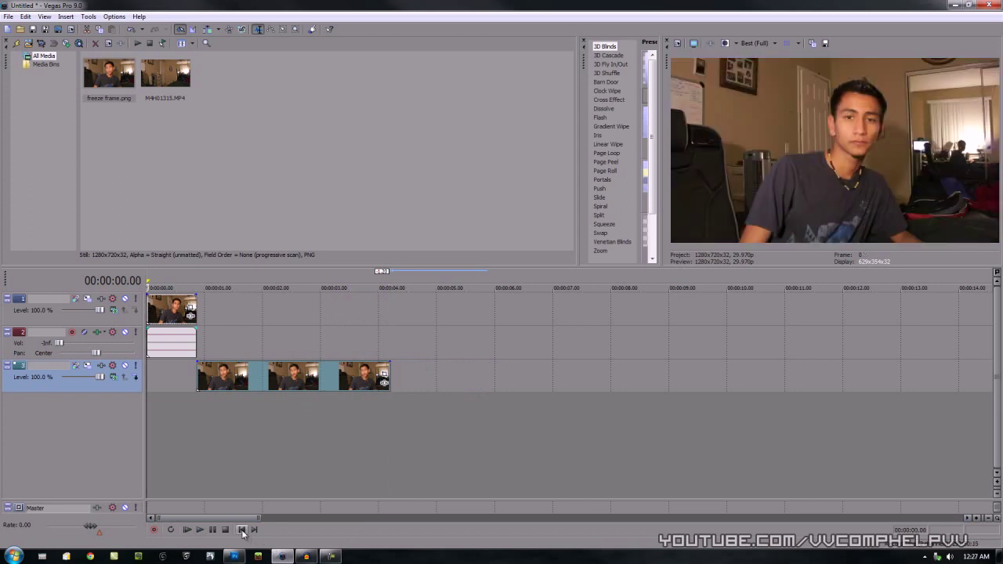
pyautogui.press('space')
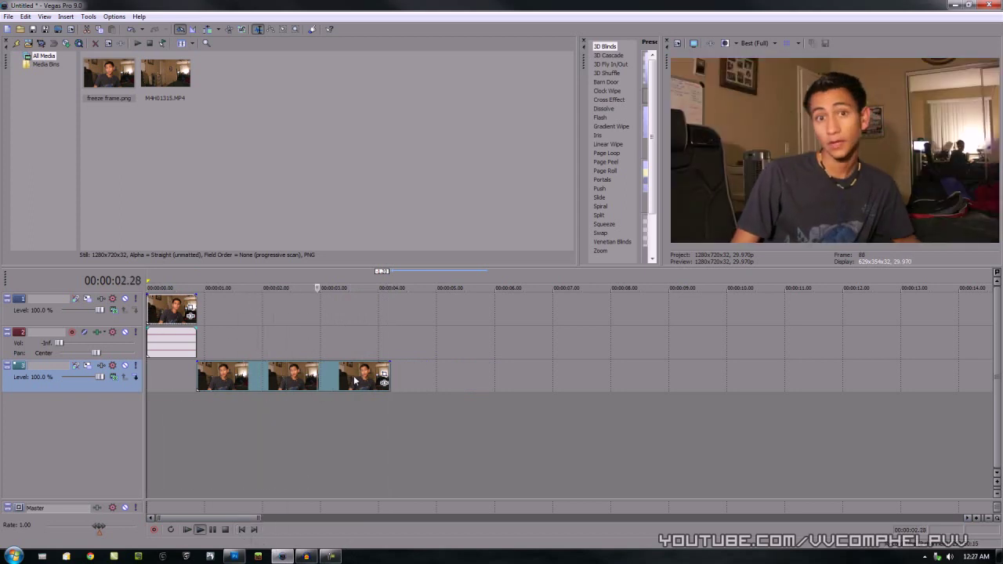
pyautogui.press('Return')
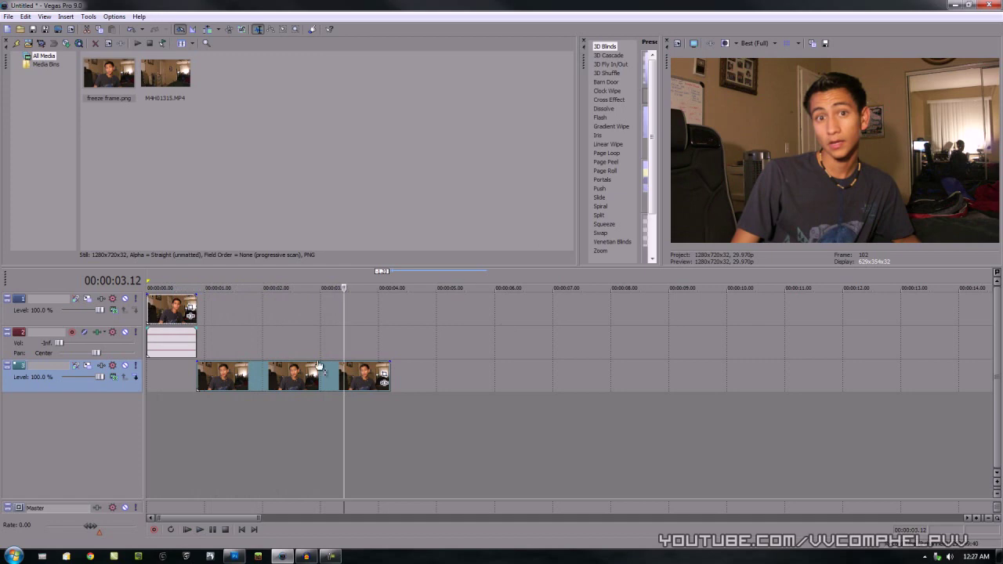
pyautogui.click(330, 333)
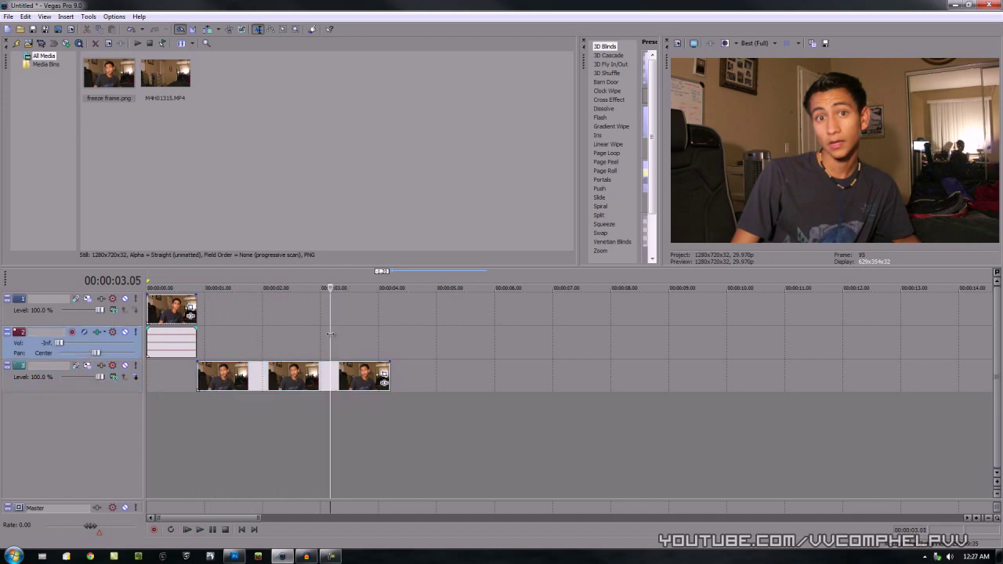
# Open the desktop freeze frame image with Adobe Photoshop CS5.
pyautogui.doubleClick(326, 8)
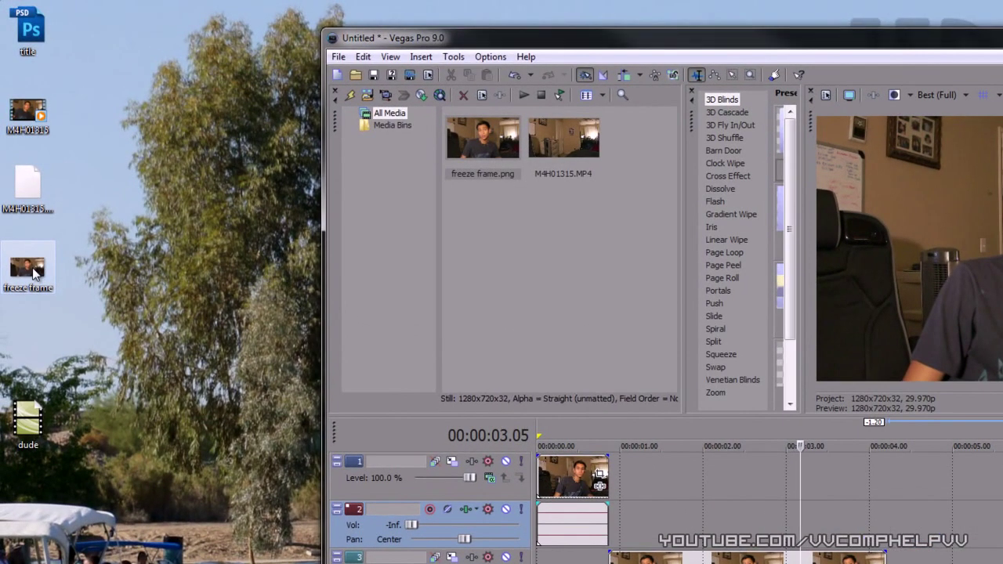
pyautogui.rightClick(35, 273)
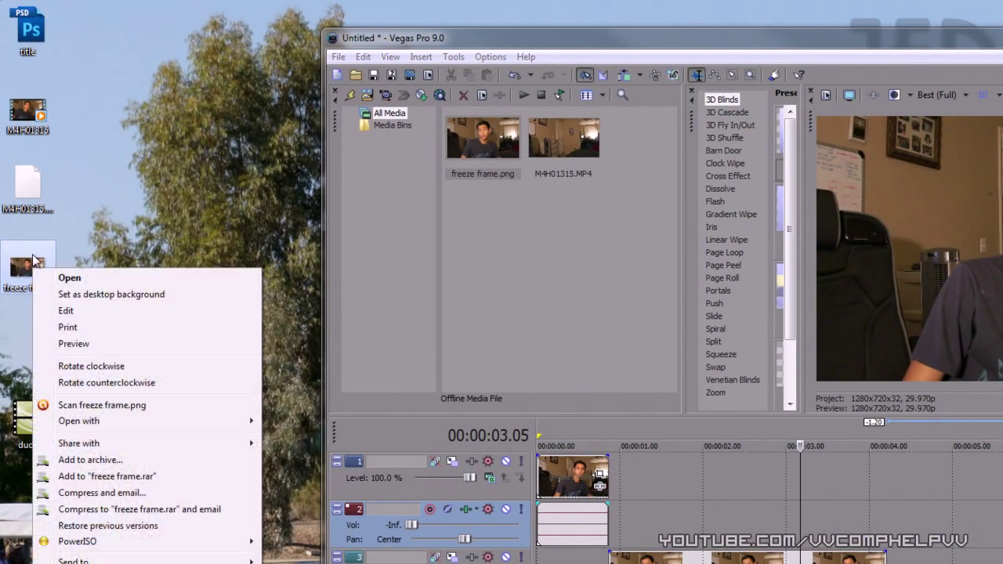
pyautogui.moveTo(79, 421)
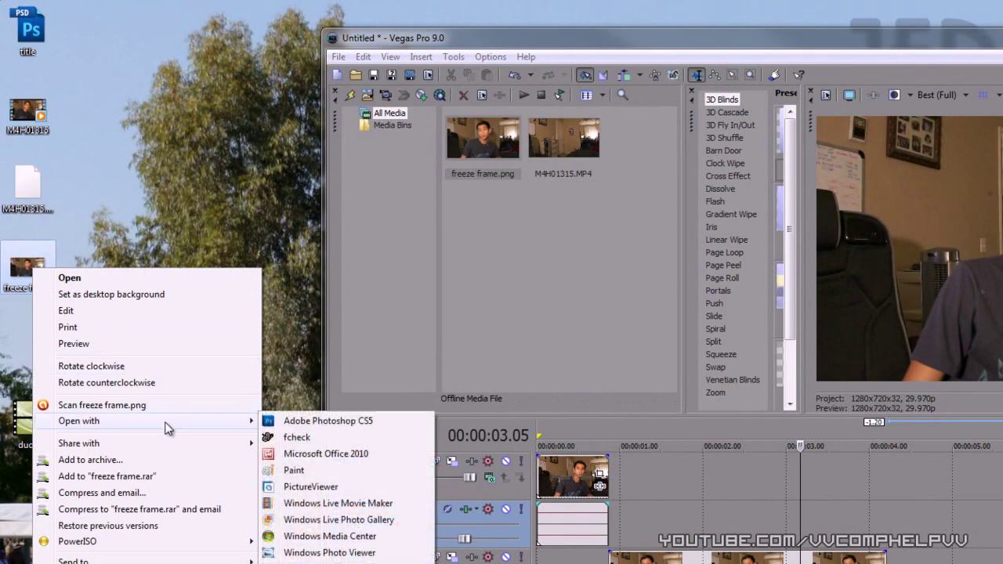
pyautogui.click(278, 424)
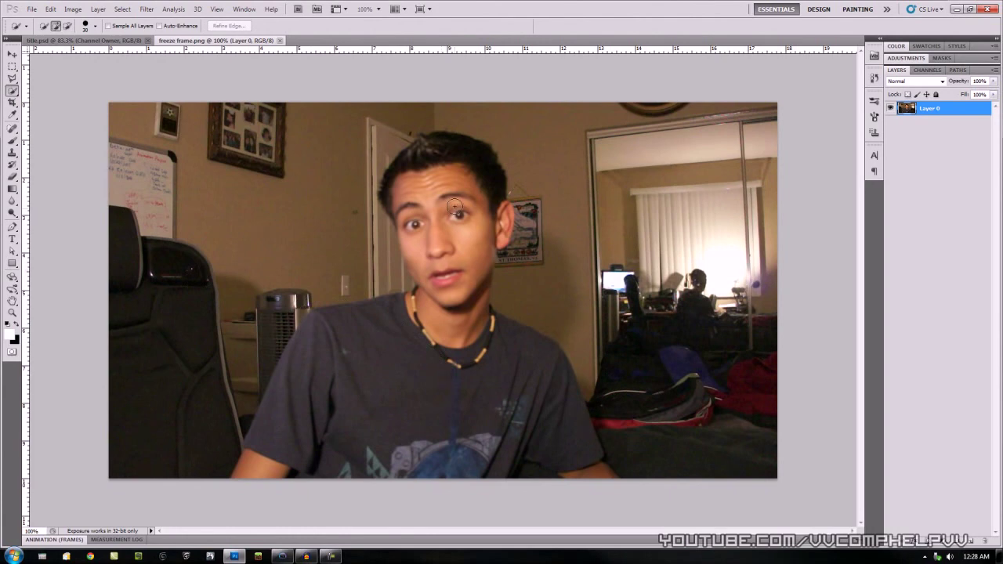
# Quick-select the person's head, neck and shirt, subtracting stray background at the bottom.
pyautogui.rightClick(13, 93)
pyautogui.click(52, 92)
pyautogui.moveTo(432, 178)
pyautogui.mouseDown()
pyautogui.moveTo(428, 463)
pyautogui.moveTo(599, 238)
pyautogui.moveTo(597, 384)
pyautogui.moveTo(529, 209)
pyautogui.mouseUp()
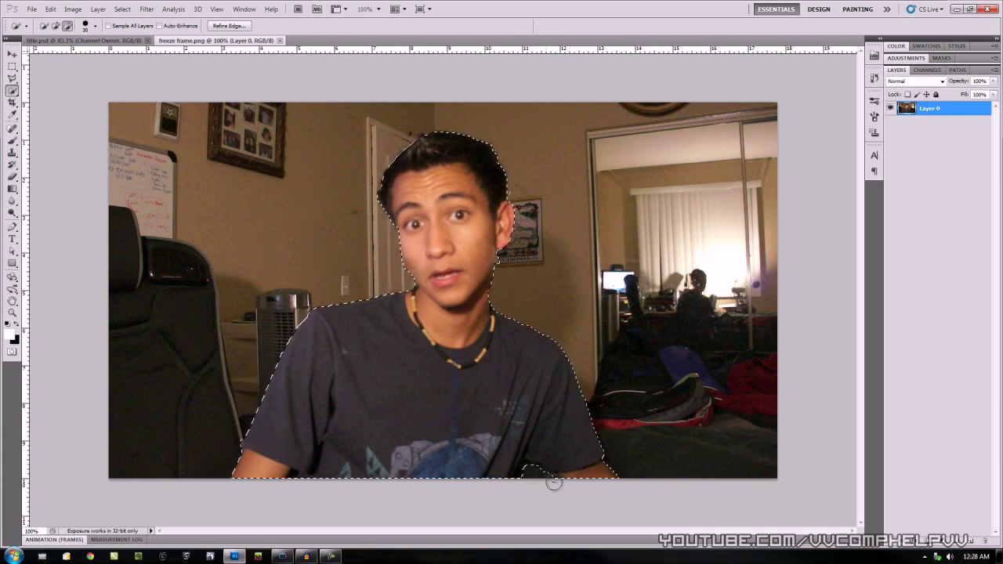
pyautogui.keyDown('alt'); pyautogui.click(546, 478); pyautogui.keyUp('alt')
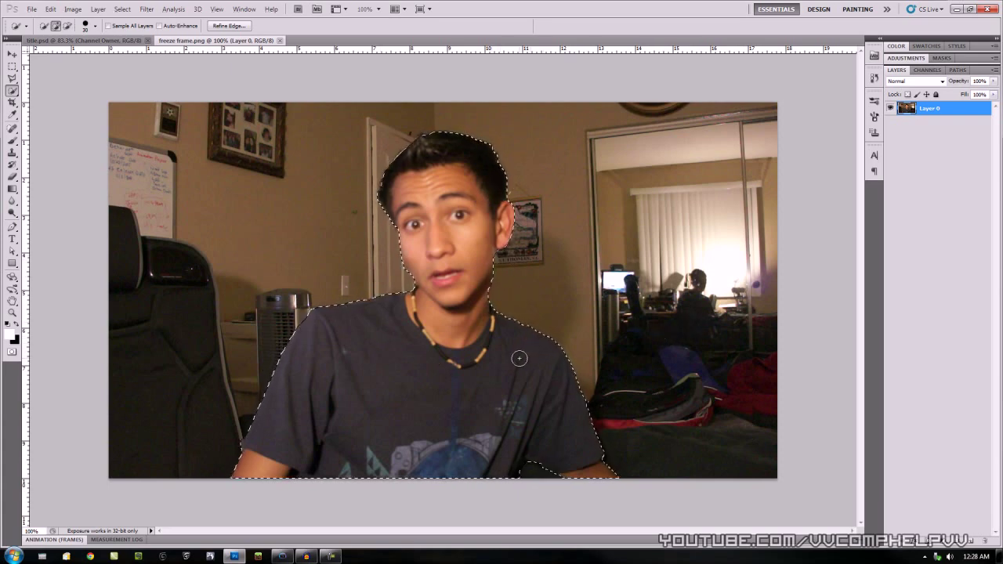
# Refine the selection edge with Smart Radius 1.4 px, output to a new layer.
pyautogui.click(225, 25)
pyautogui.moveTo(589, 194); pyautogui.dragTo(850, 171)
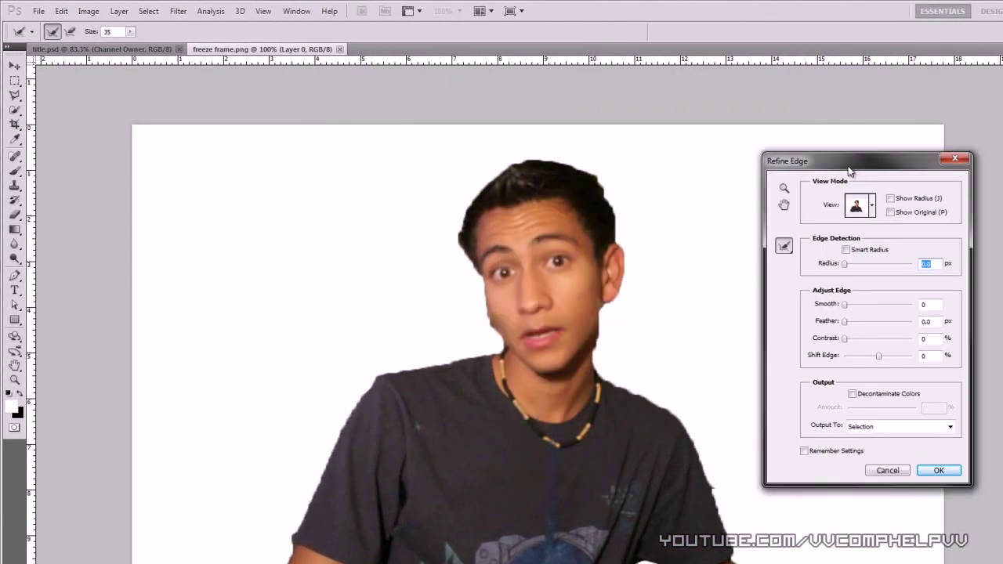
pyautogui.click(847, 250)
pyautogui.moveTo(846, 264); pyautogui.dragTo(852, 265)
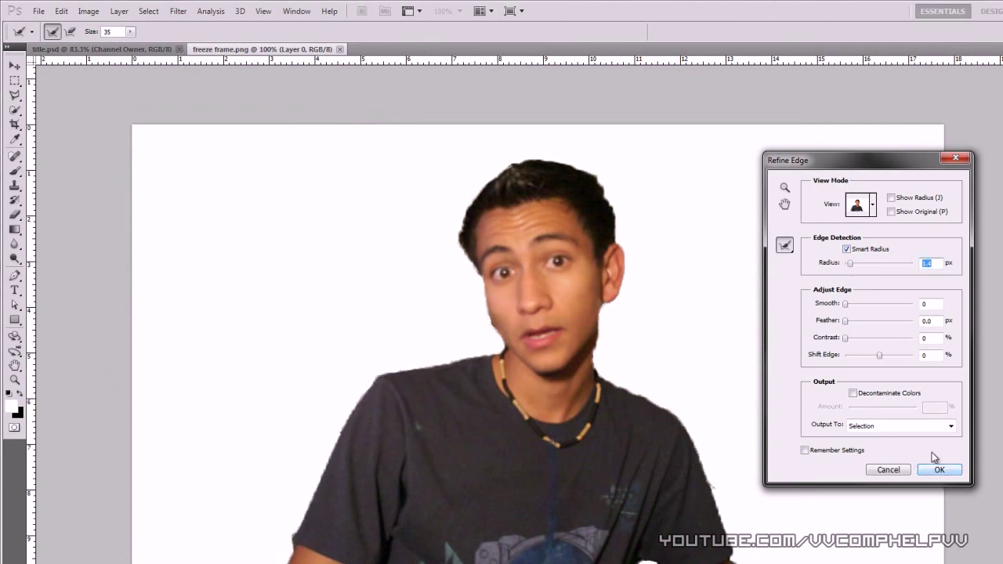
pyautogui.click(885, 427)
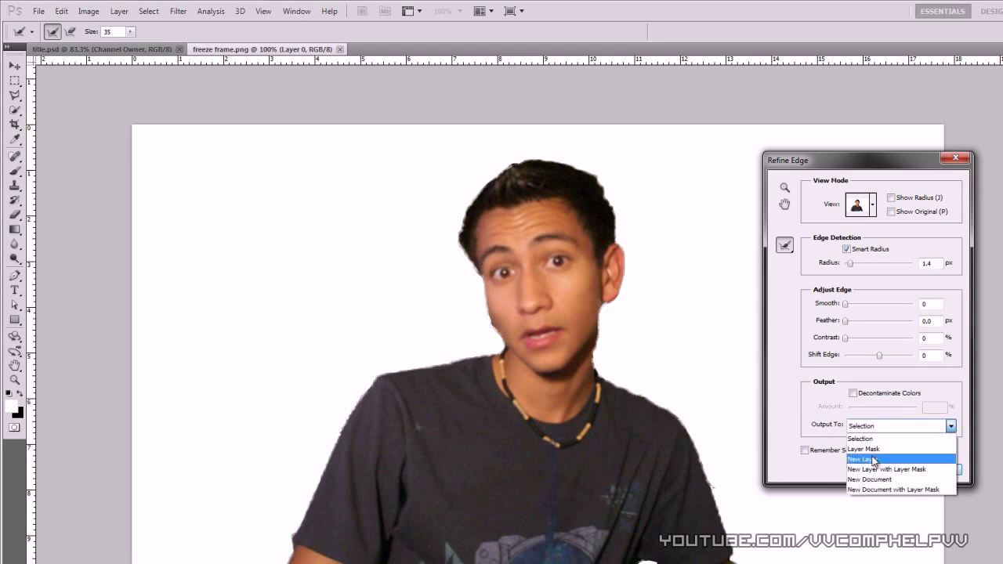
pyautogui.click(874, 461)
pyautogui.click(891, 469)
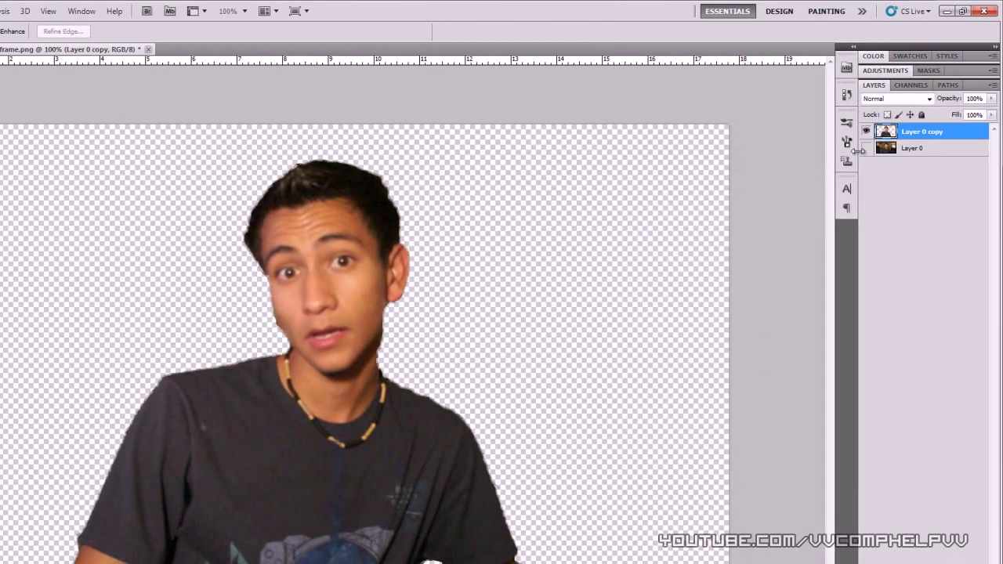
# Hide Layer 0 so the cut-out sits over transparency.
pyautogui.rightClick(322, 288)
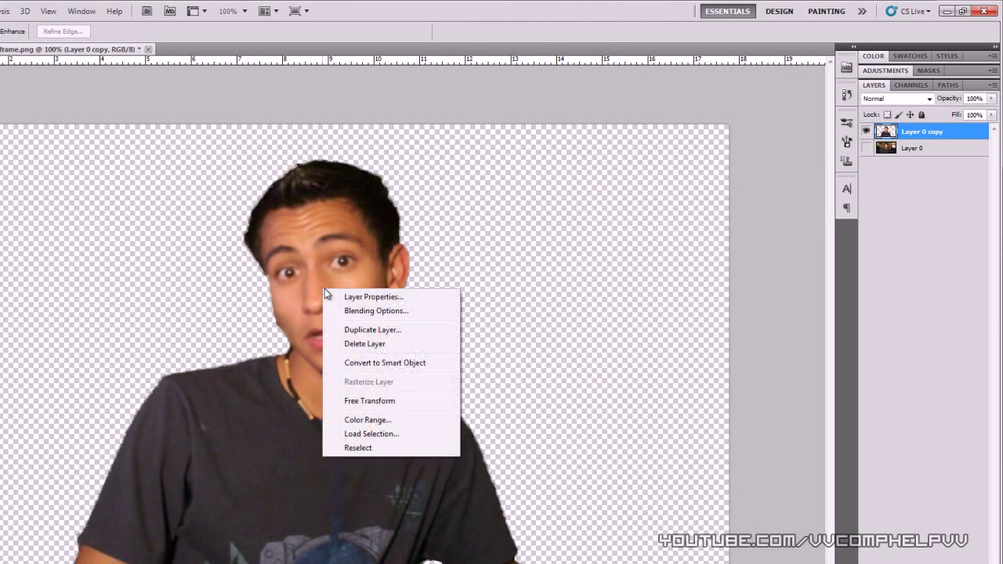
pyautogui.click(892, 201)
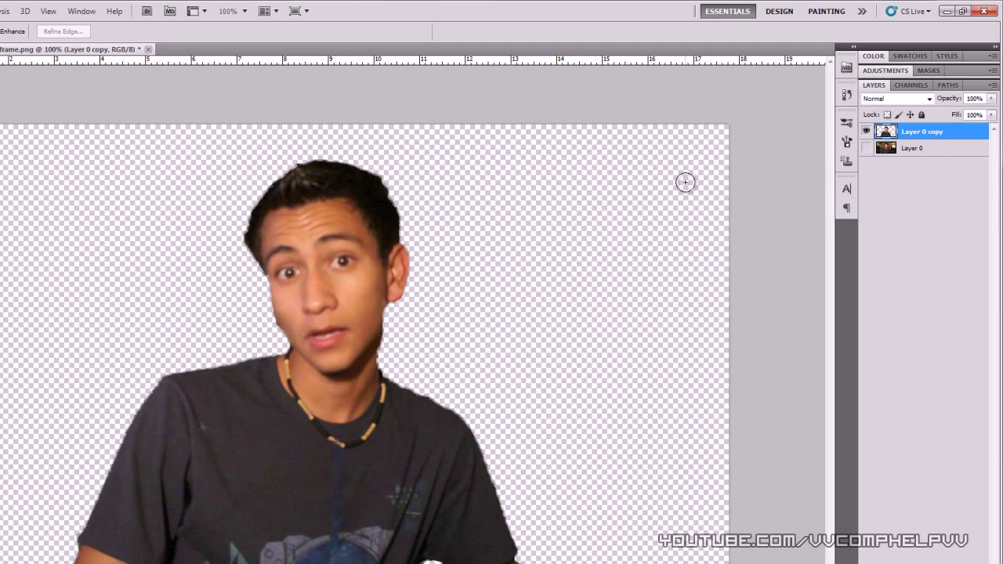
pyautogui.click(866, 149)
pyautogui.click(866, 148)
# Add a Stroke to the cut-out layer and thin it to 7 px.
pyautogui.rightClick(922, 133)
pyautogui.click(923, 152)
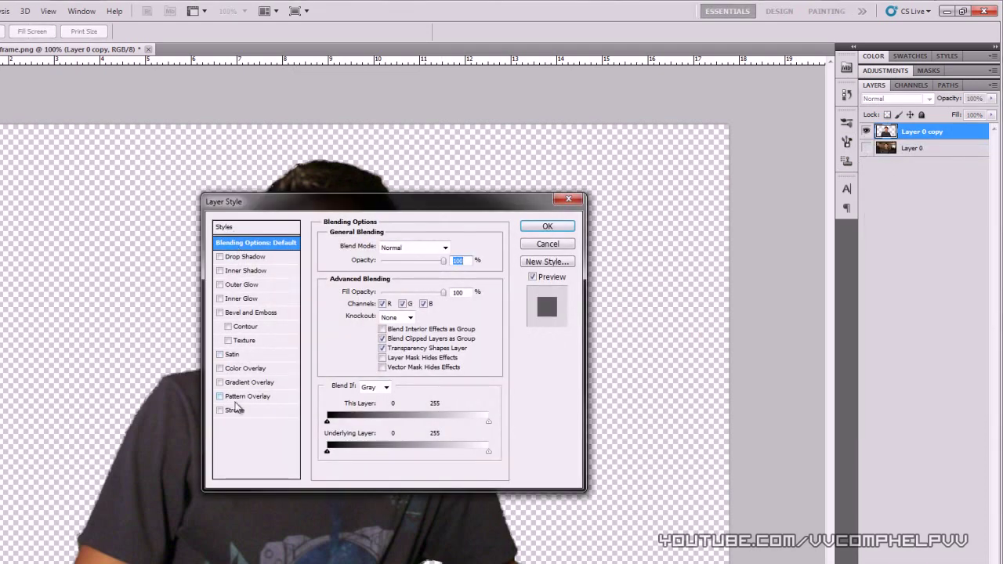
pyautogui.click(238, 410)
pyautogui.moveTo(313, 212)
pyautogui.mouseDown()
pyautogui.moveTo(687, 163)
pyautogui.moveTo(706, 143)
pyautogui.mouseUp()
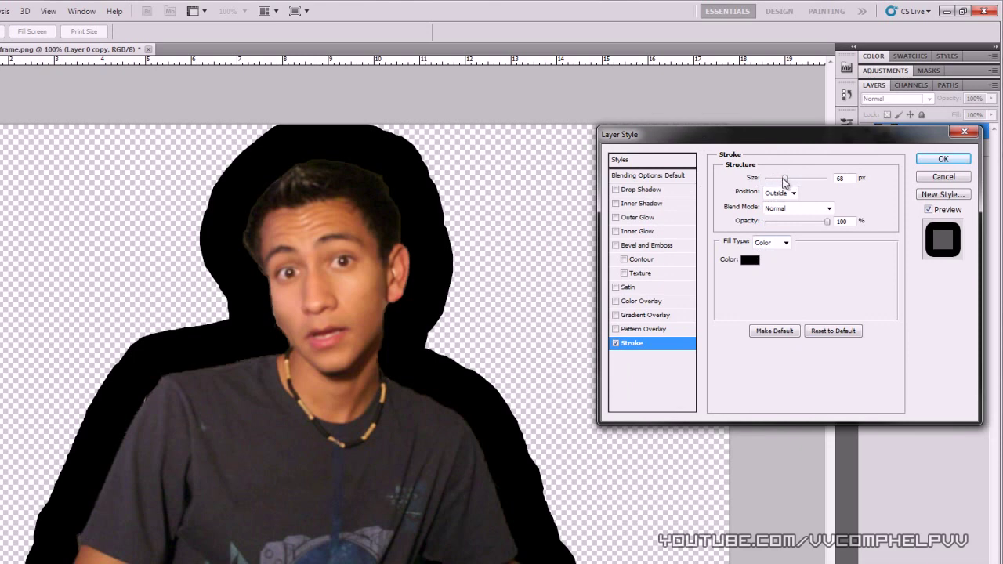
pyautogui.moveTo(785, 181); pyautogui.dragTo(771, 180)
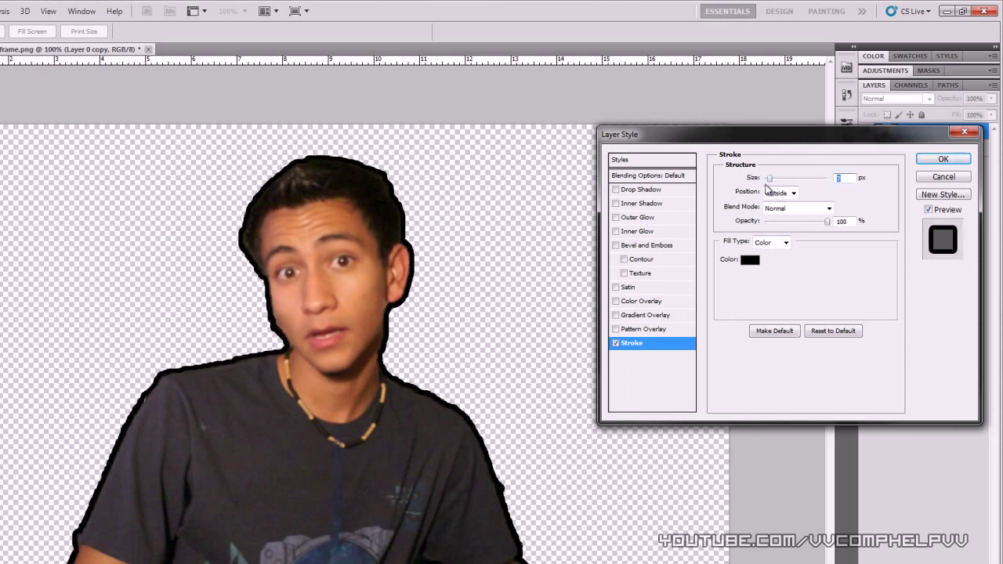
# Make the stroke white, apply it, and show the room layer again.
pyautogui.click(750, 261)
pyautogui.moveTo(290, 323); pyautogui.dragTo(231, 264)
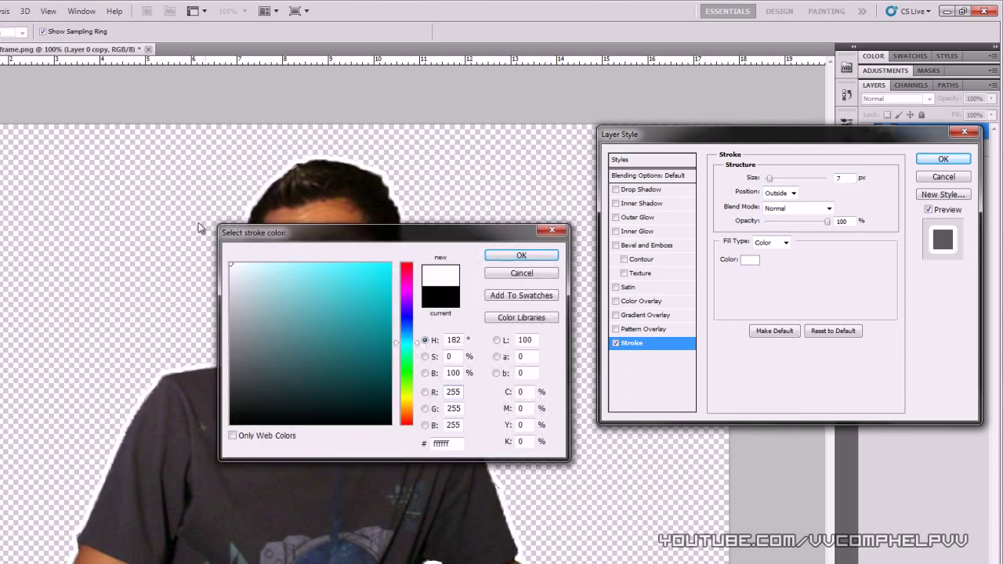
pyautogui.click(521, 256)
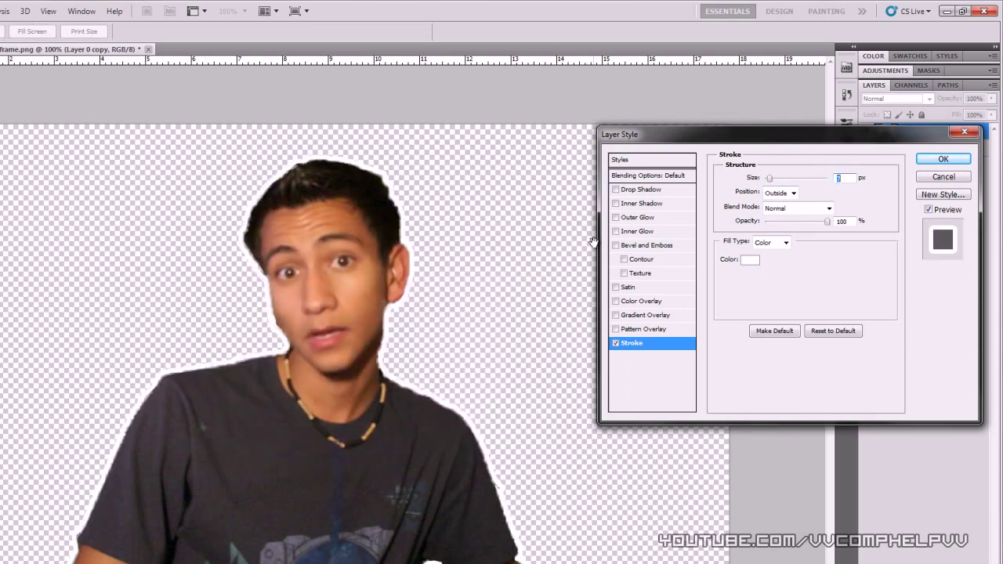
pyautogui.click(943, 160)
pyautogui.click(866, 172)
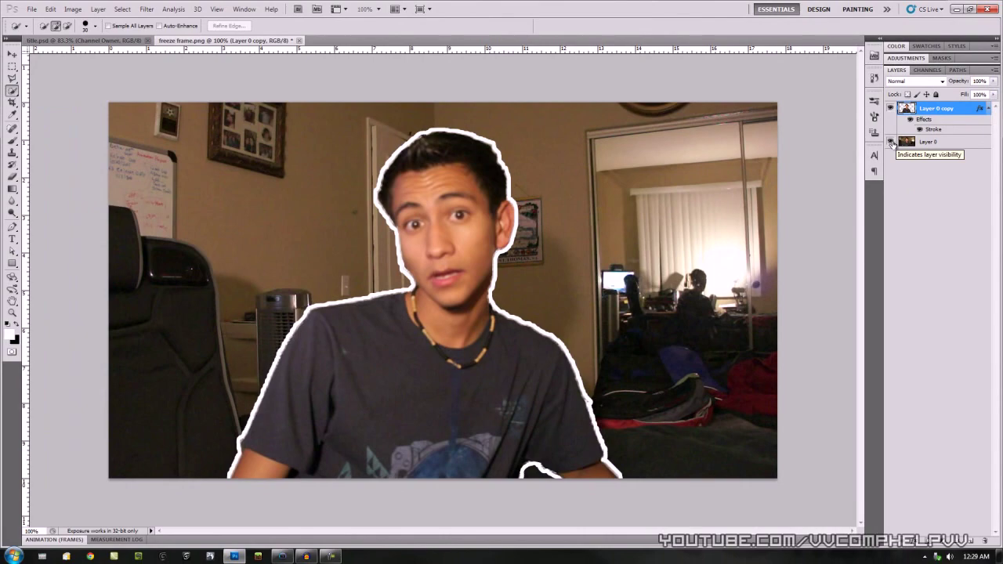
# Hide Layer 0 and save as freeze frame.psd, accepting Maximize Compatibility.
pyautogui.click(891, 142)
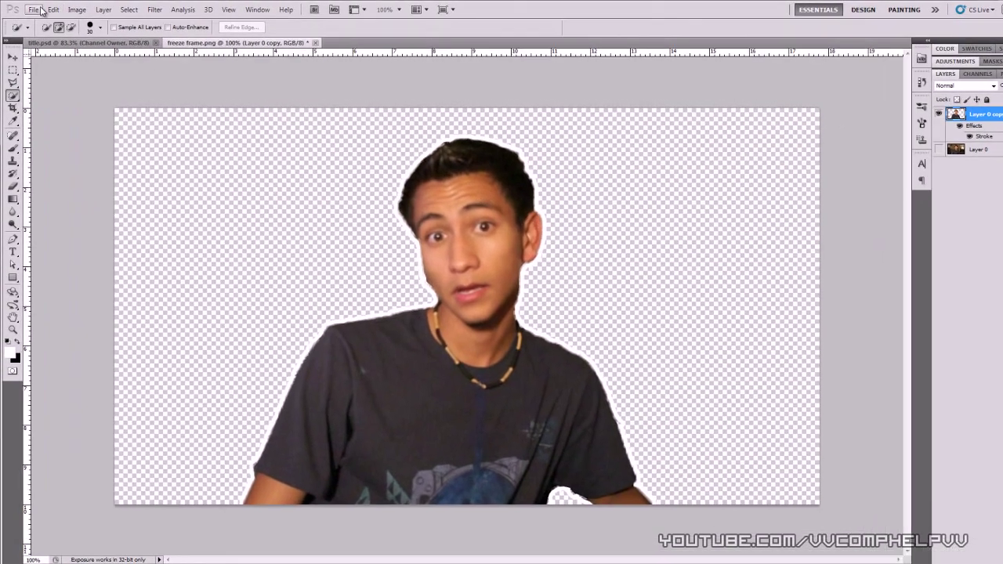
pyautogui.click(31, 9)
pyautogui.click(76, 199)
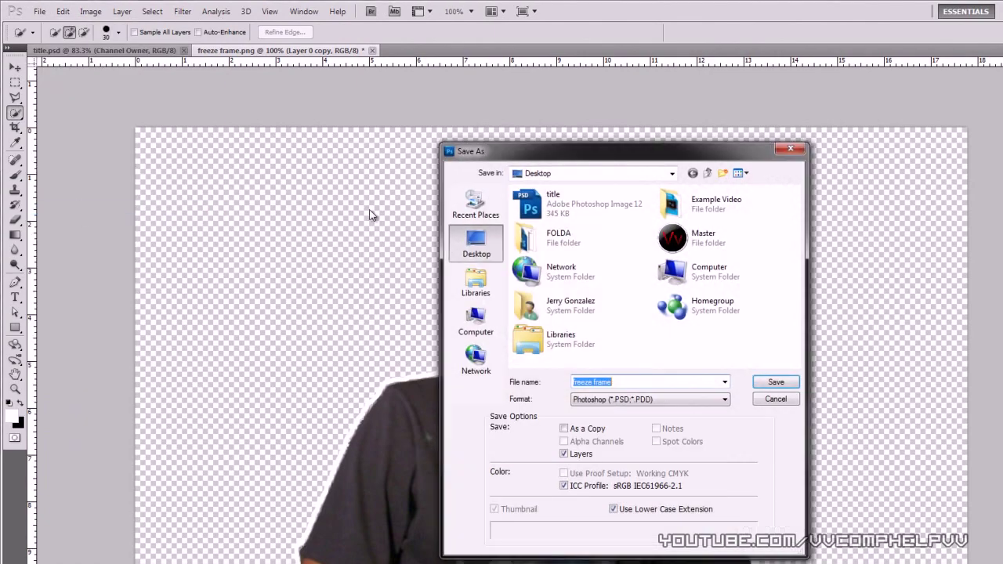
pyautogui.click(632, 382)
pyautogui.write('.psd')
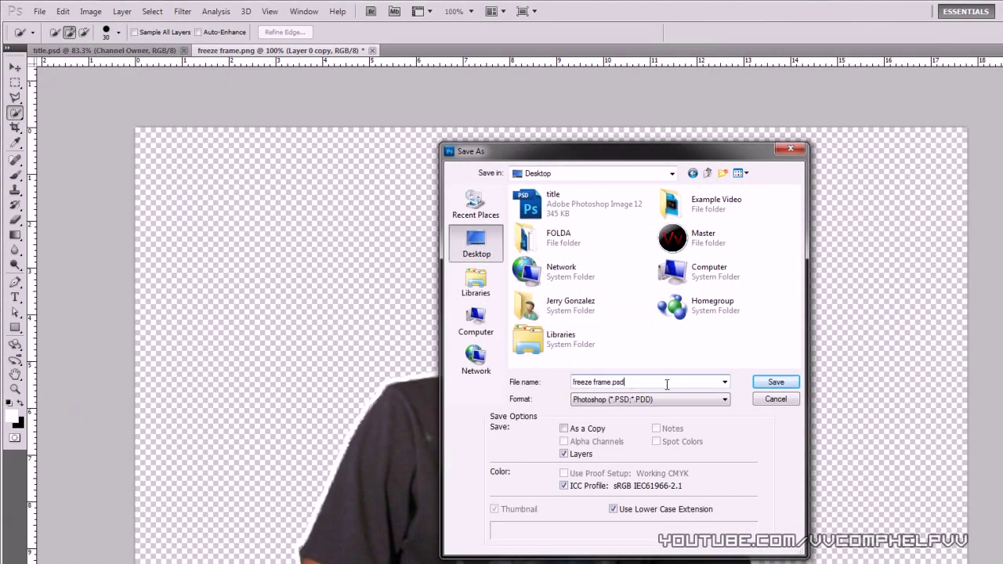
pyautogui.click(786, 382)
pyautogui.click(775, 330)
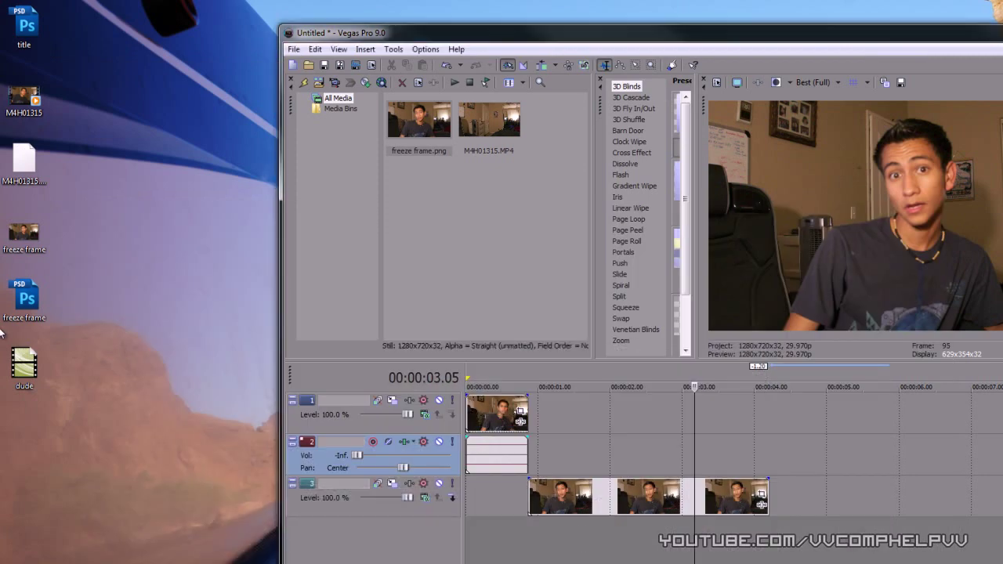
# Import freeze frame.psd into Project Media and insert a new top video track.
pyautogui.moveTo(26, 299); pyautogui.dragTo(101, 331)
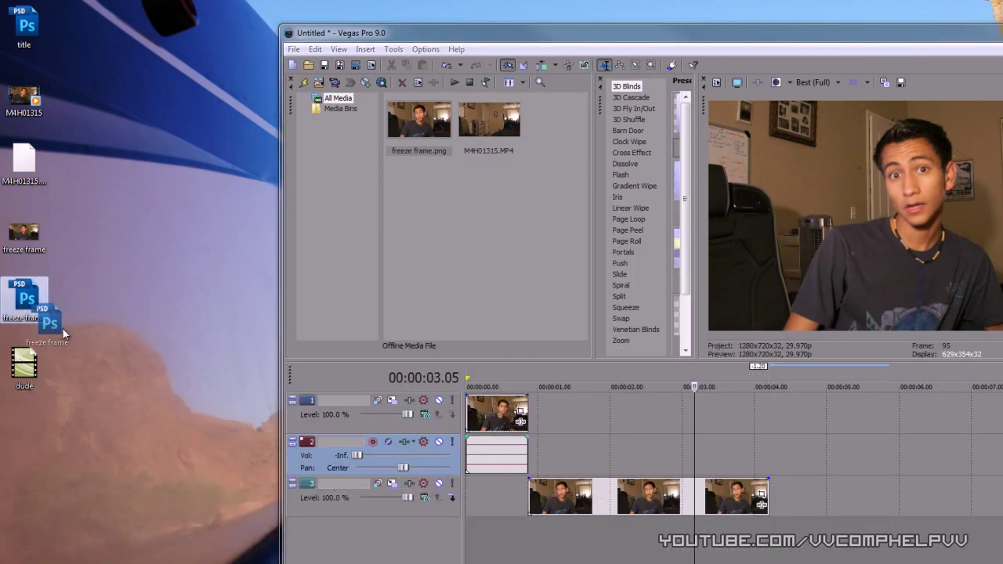
pyautogui.moveTo(480, 224); pyautogui.dragTo(482, 214)
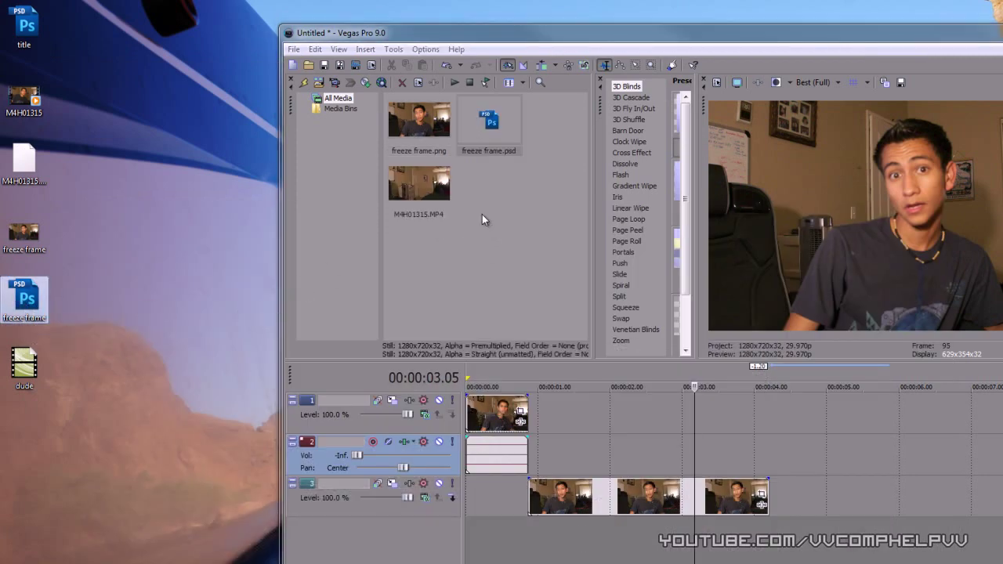
pyautogui.doubleClick(539, 41)
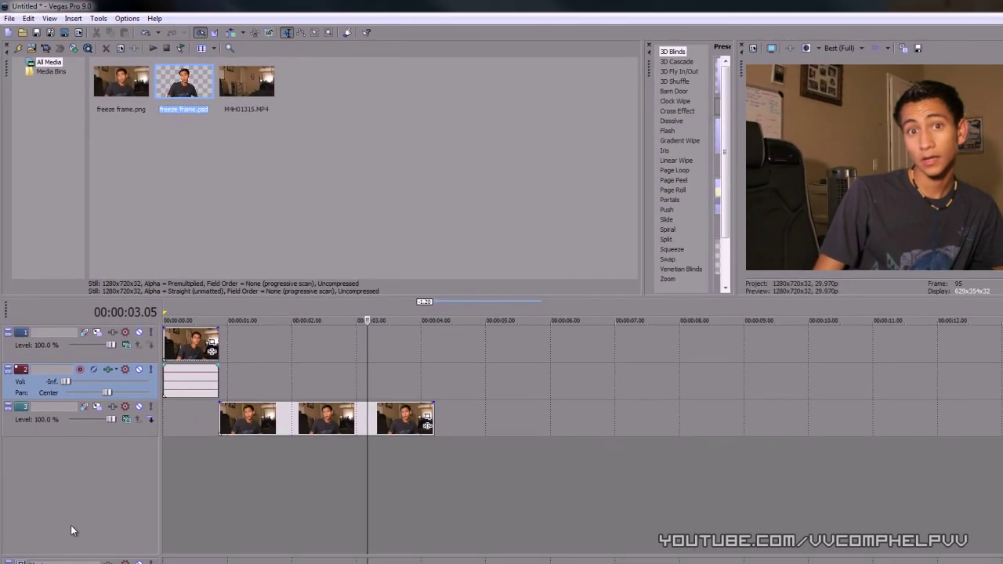
pyautogui.rightClick(70, 530)
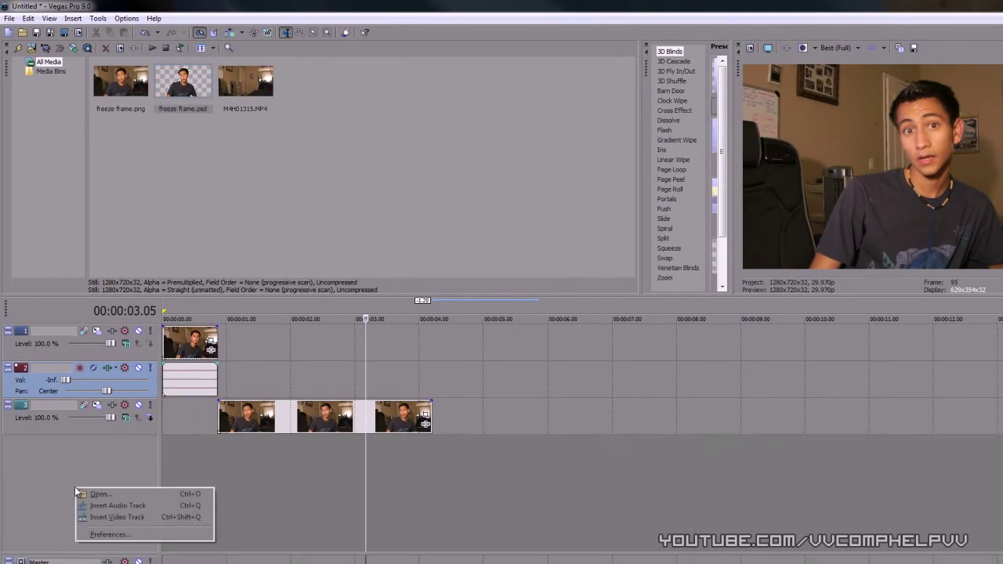
pyautogui.click(119, 519)
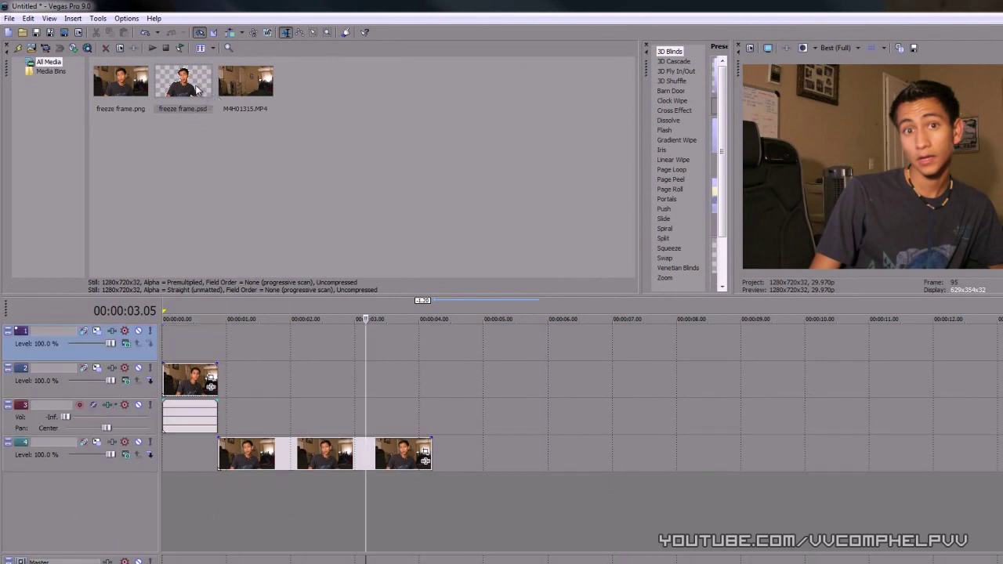
# Place freeze frame.psd on track 1 and trim its end to snap to the clip below.
pyautogui.moveTo(200, 90); pyautogui.dragTo(225, 338)
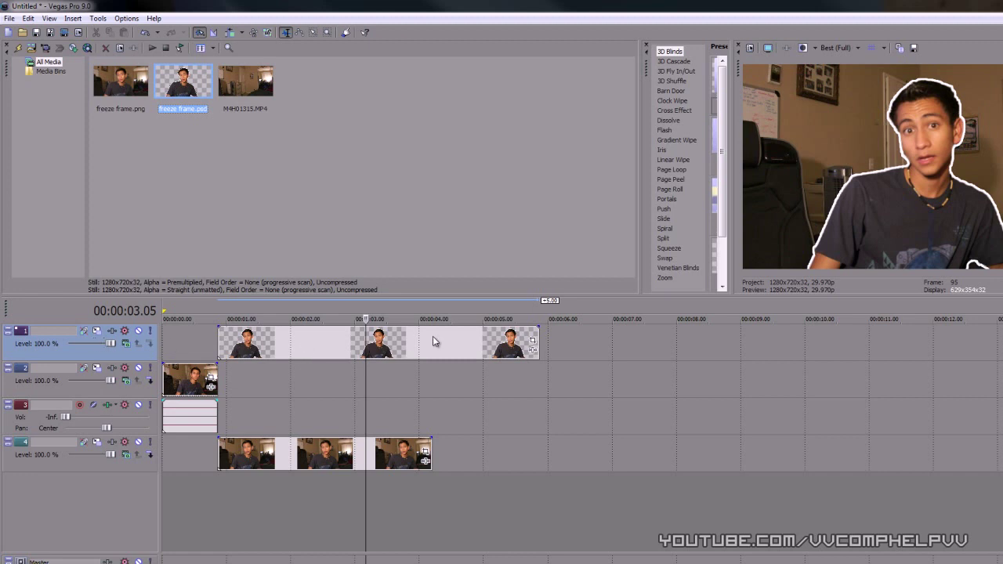
pyautogui.moveTo(538, 341); pyautogui.dragTo(430, 341)
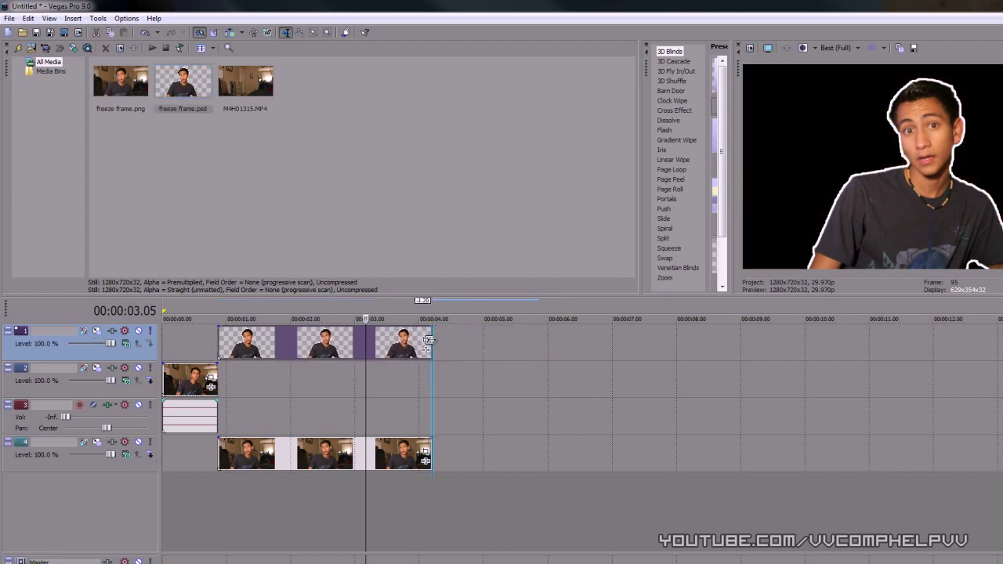
pyautogui.moveTo(428, 341); pyautogui.dragTo(428, 341)
pyautogui.hotkey('ctrl', 'Home')
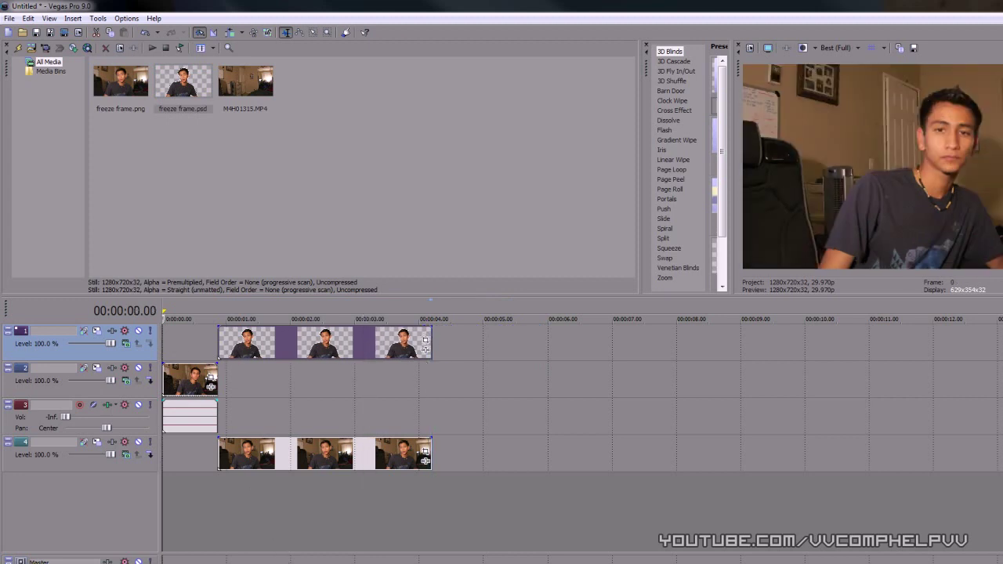
pyautogui.press('space')
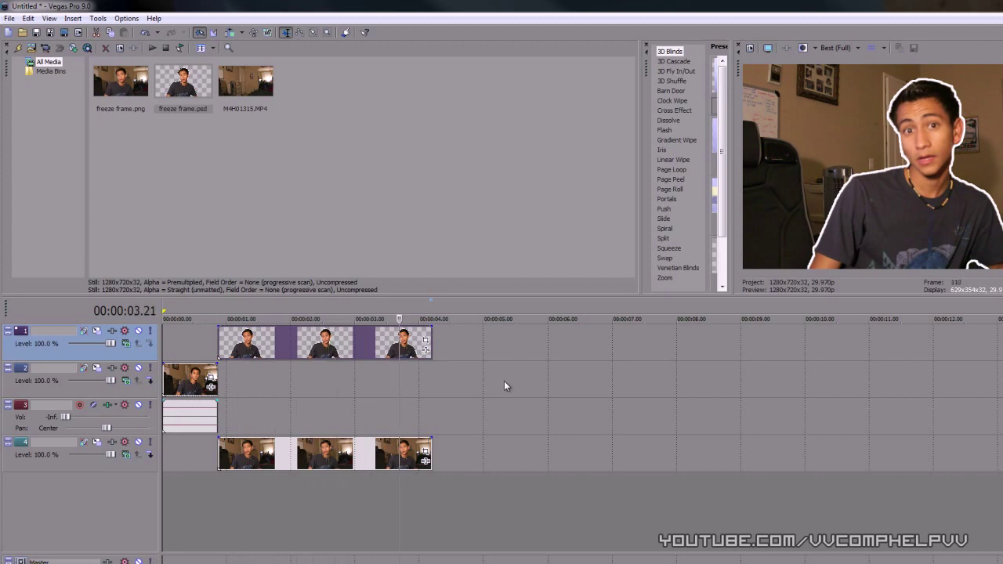
pyautogui.press('Return')
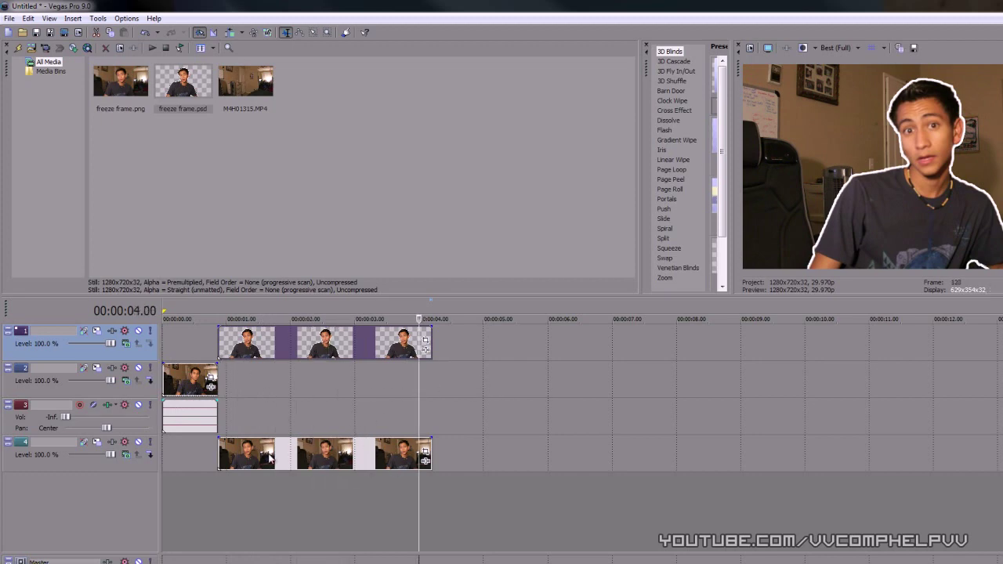
pyautogui.moveTo(271, 460); pyautogui.dragTo(453, 461)
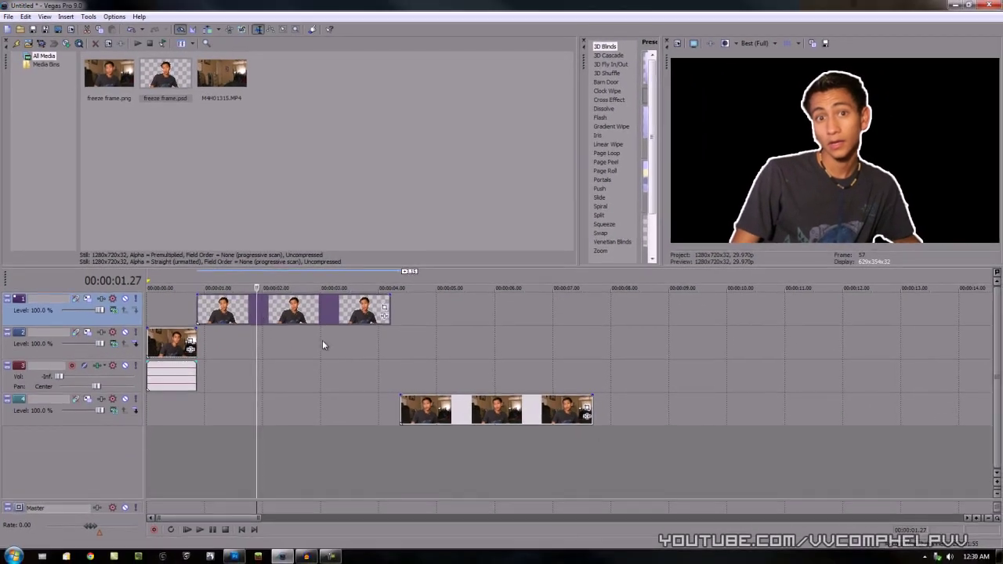
pyautogui.moveTo(459, 411); pyautogui.dragTo(256, 412)
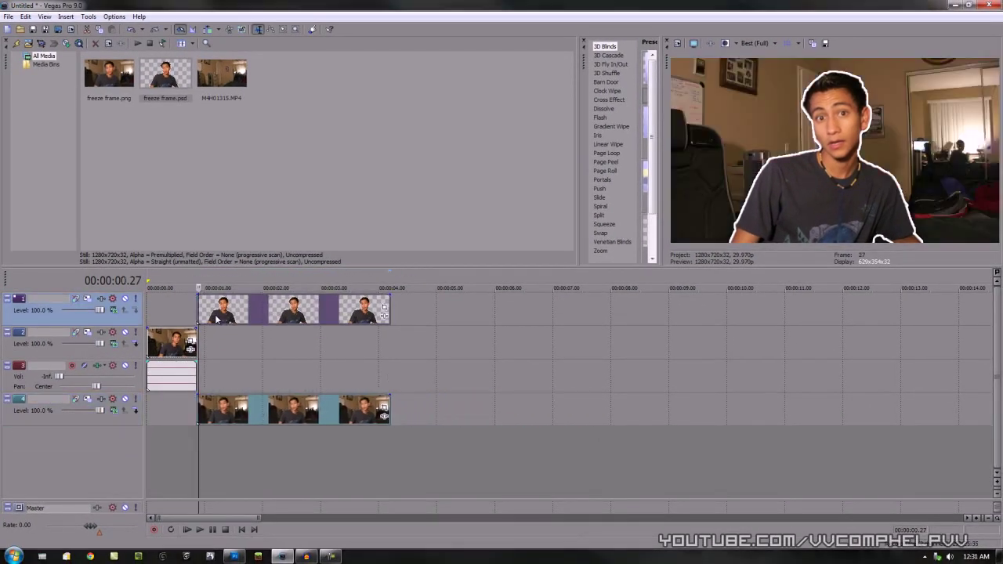
pyautogui.press('space')
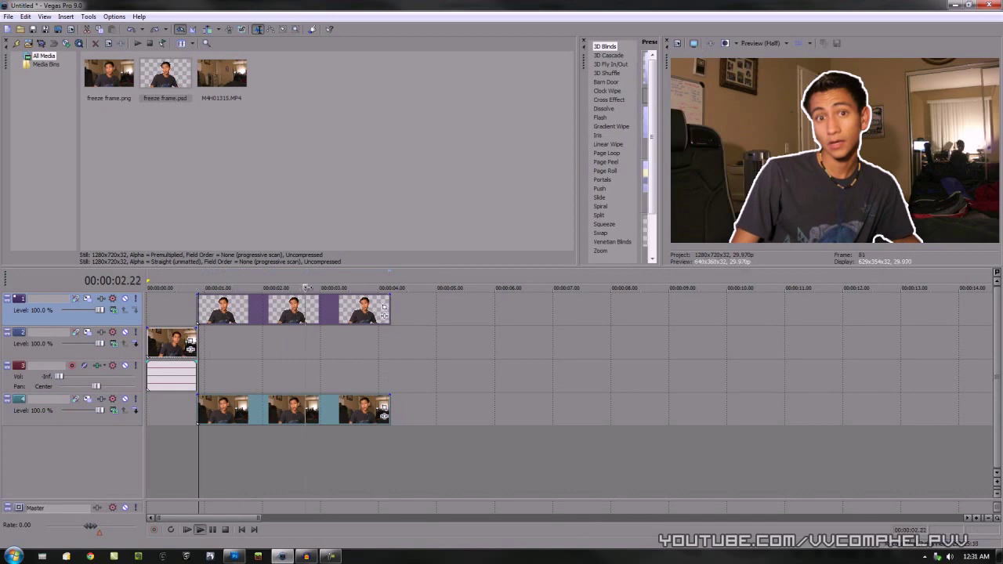
pyautogui.moveTo(371, 289)
pyautogui.mouseDown()
pyautogui.moveTo(185, 288)
pyautogui.moveTo(197, 305)
pyautogui.mouseUp()
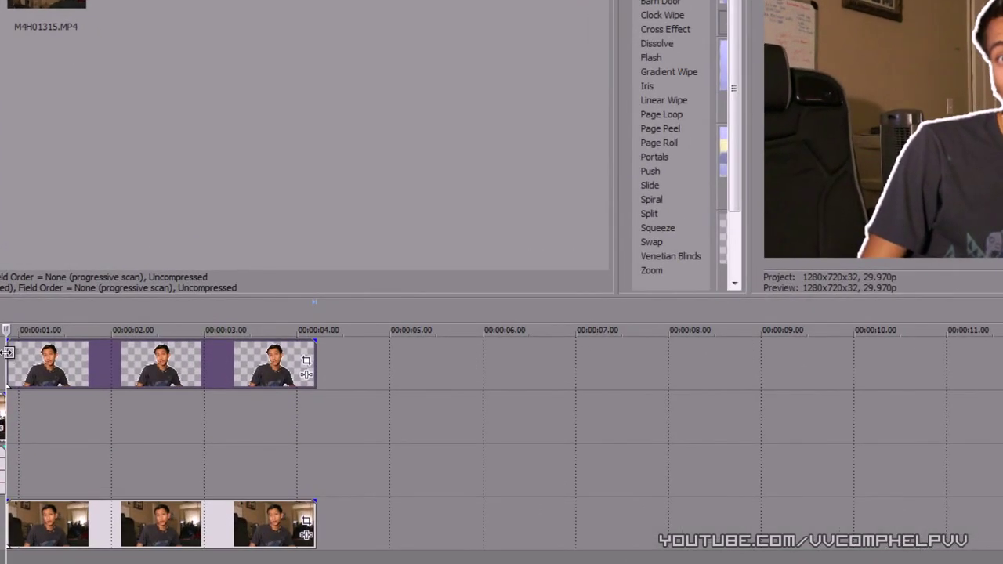
# Open Event Pan/Crop for the freeze frame event, zoomed out, with the window resized and moved left.
pyautogui.click(307, 362)
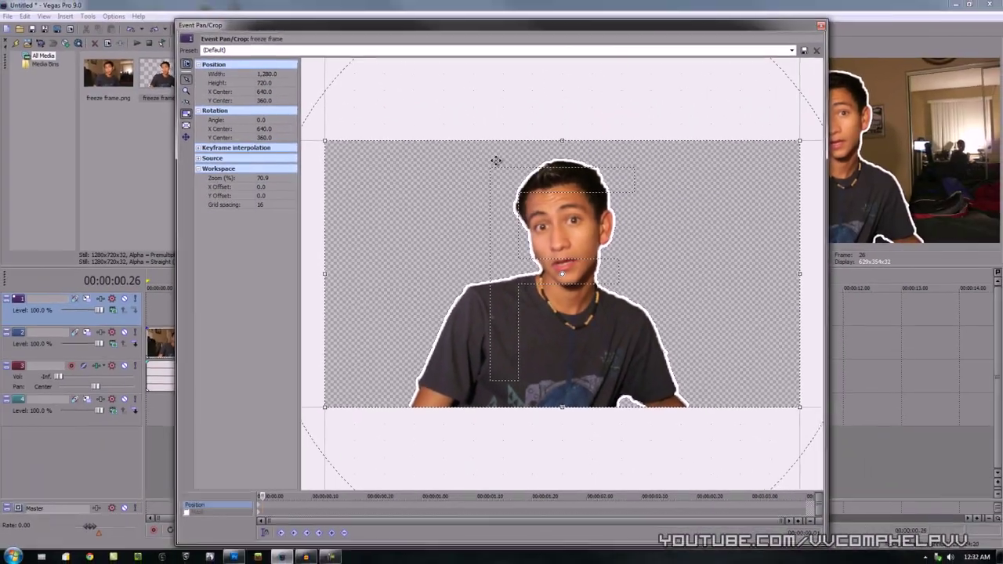
pyautogui.scroll(-2, 430, 212)
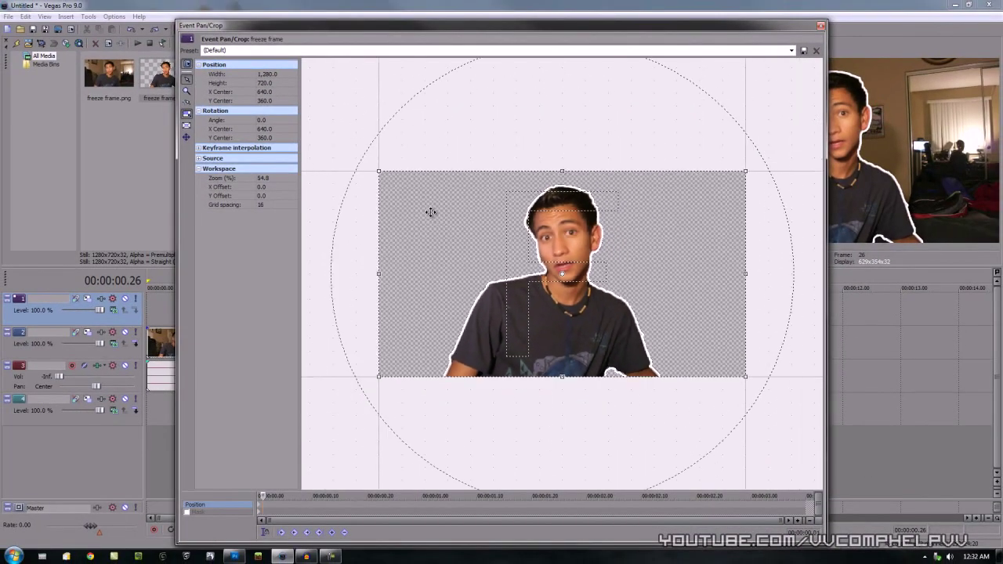
pyautogui.scroll(-2, 431, 212)
pyautogui.scroll(-2, 430, 212)
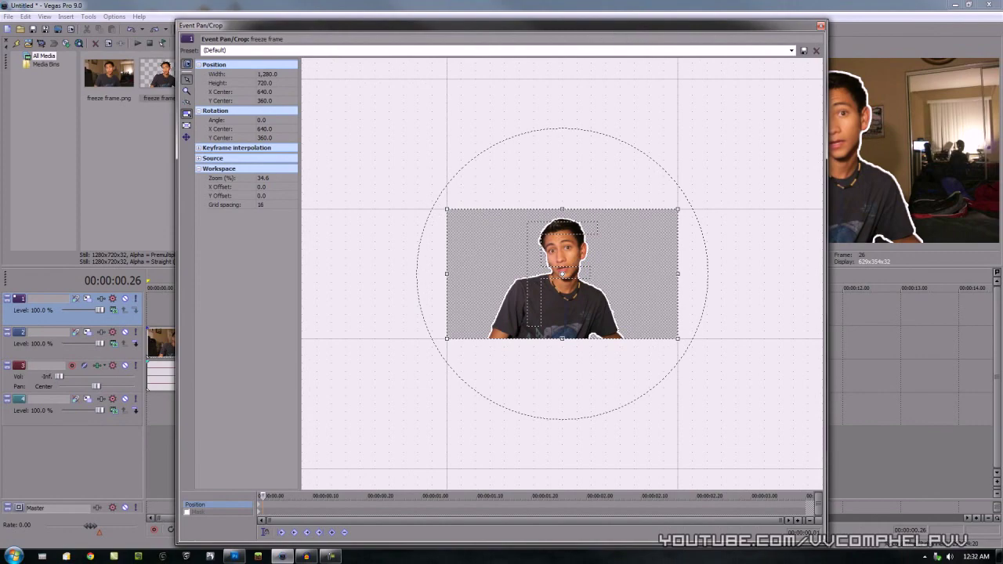
pyautogui.moveTo(826, 543); pyautogui.dragTo(688, 455)
pyautogui.moveTo(537, 30); pyautogui.dragTo(474, 31)
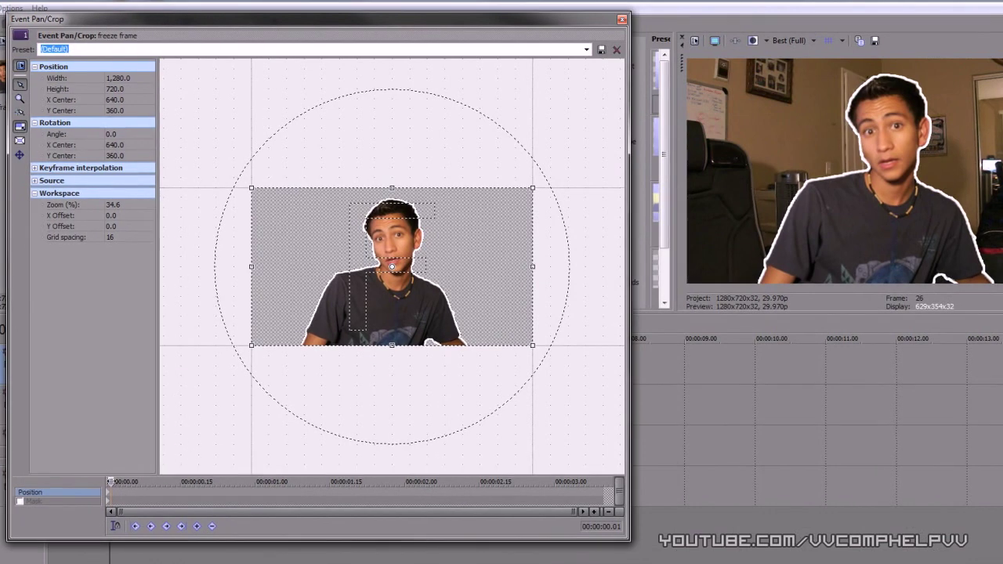
pyautogui.moveTo(111, 482)
pyautogui.mouseDown()
pyautogui.moveTo(154, 481)
pyautogui.moveTo(103, 488)
pyautogui.mouseUp()
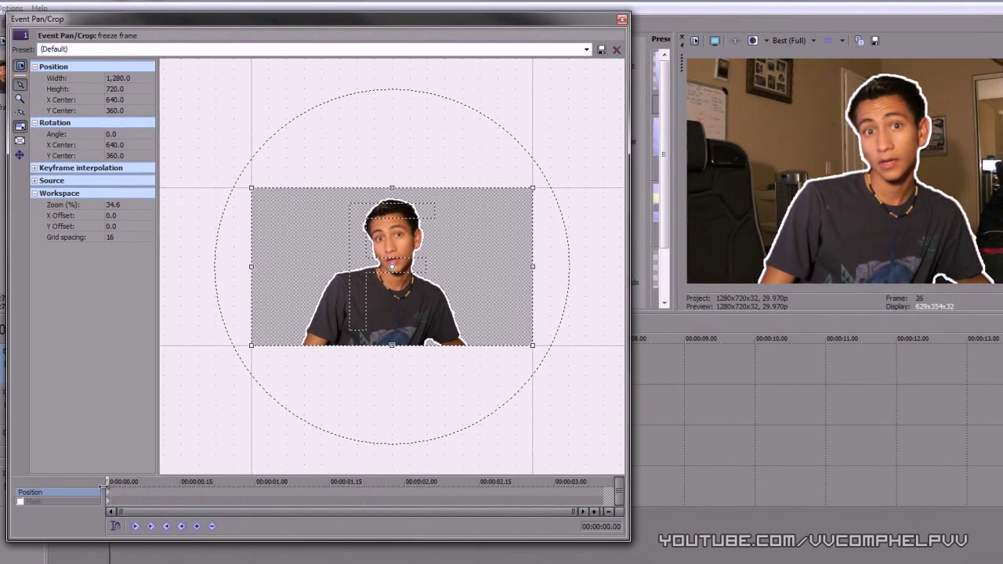
# Keyframe the start, then tighten the end keyframe's crop and shift the cut-out right.
pyautogui.click(196, 527)
pyautogui.moveTo(106, 482); pyautogui.dragTo(600, 482)
pyautogui.moveTo(253, 344)
pyautogui.mouseDown()
pyautogui.moveTo(348, 300)
pyautogui.moveTo(286, 327)
pyautogui.mouseUp()
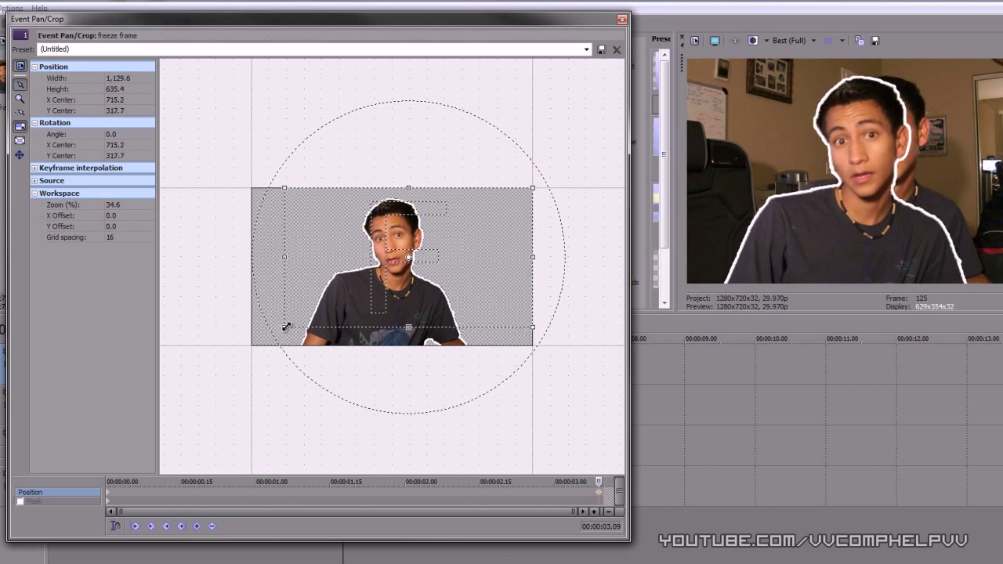
pyautogui.moveTo(322, 309); pyautogui.dragTo(301, 317)
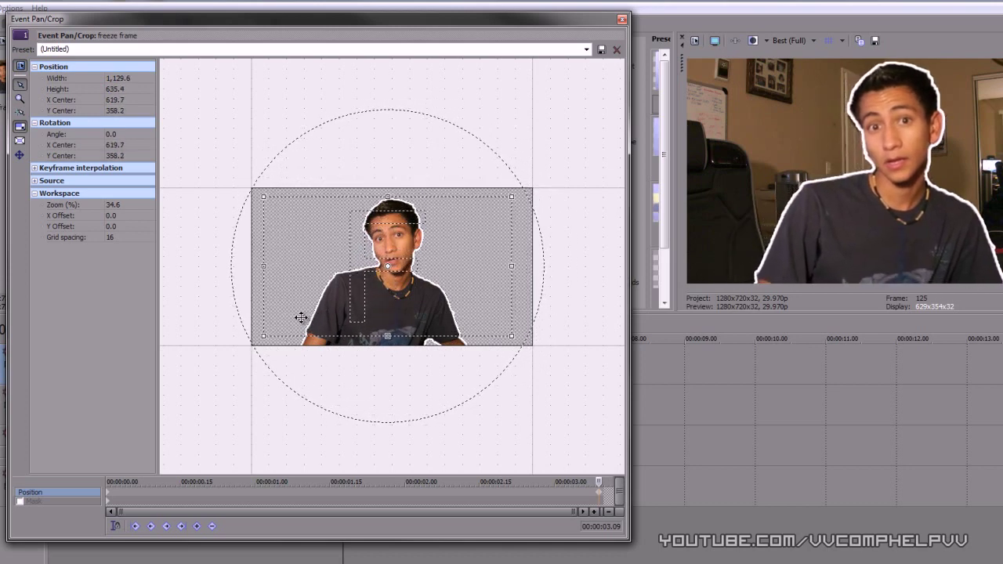
pyautogui.moveTo(301, 317); pyautogui.dragTo(310, 314)
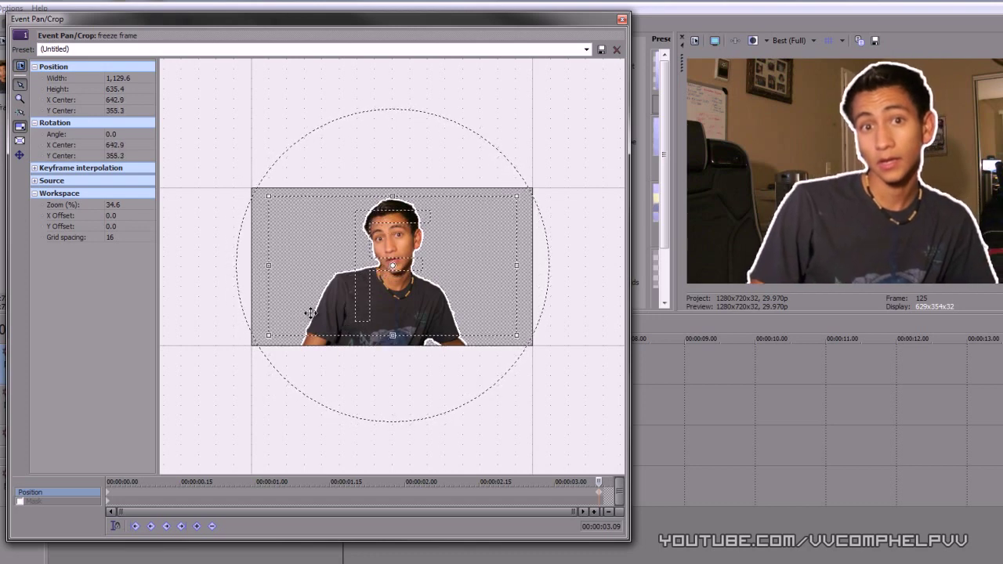
pyautogui.moveTo(311, 314); pyautogui.dragTo(218, 325)
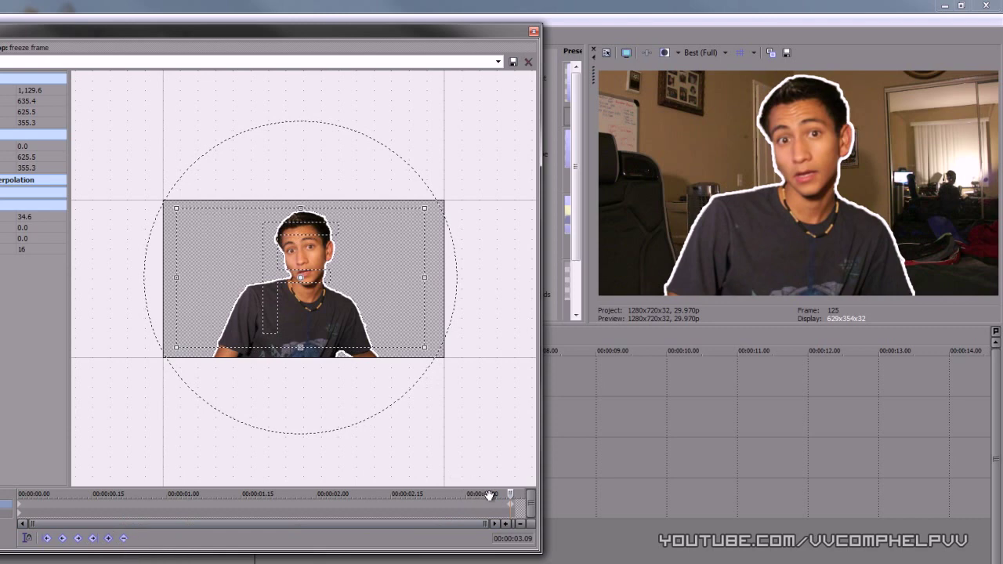
# Scrub the pan/crop keyframe timeline to check the interpolated framing, ending back at the start.
pyautogui.moveTo(510, 494); pyautogui.dragTo(12, 490)
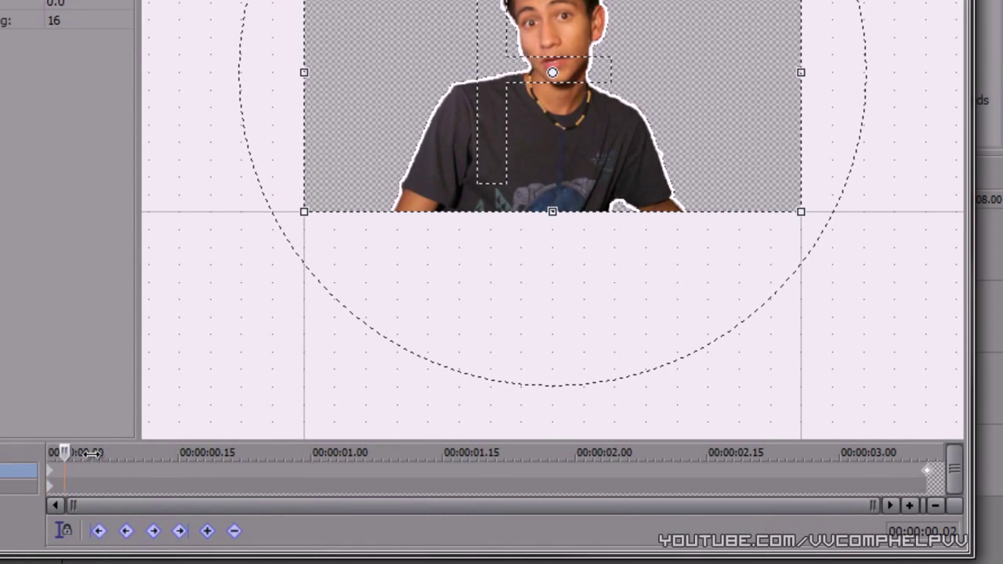
pyautogui.moveTo(50, 452); pyautogui.dragTo(935, 451)
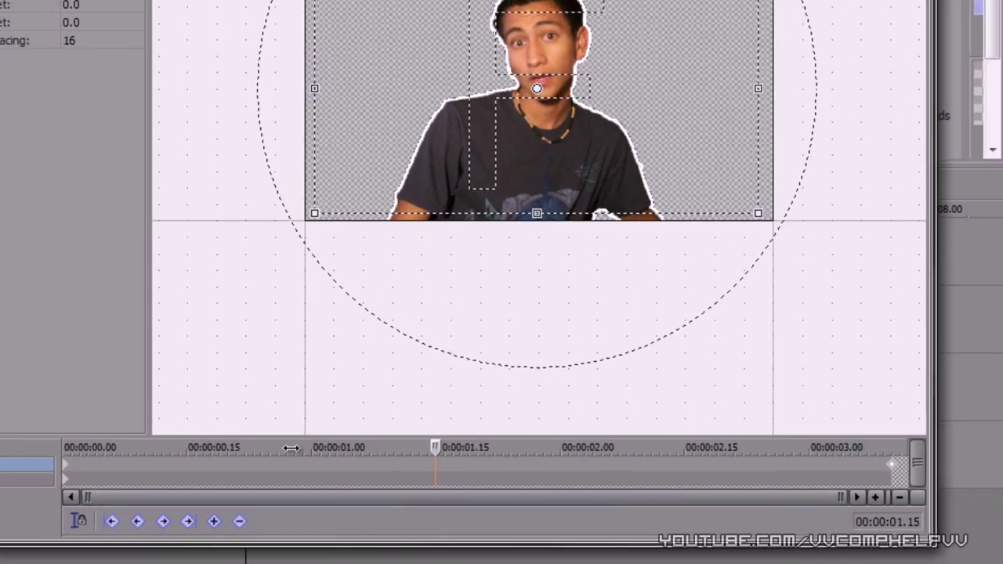
pyautogui.moveTo(936, 451); pyautogui.dragTo(50, 452)
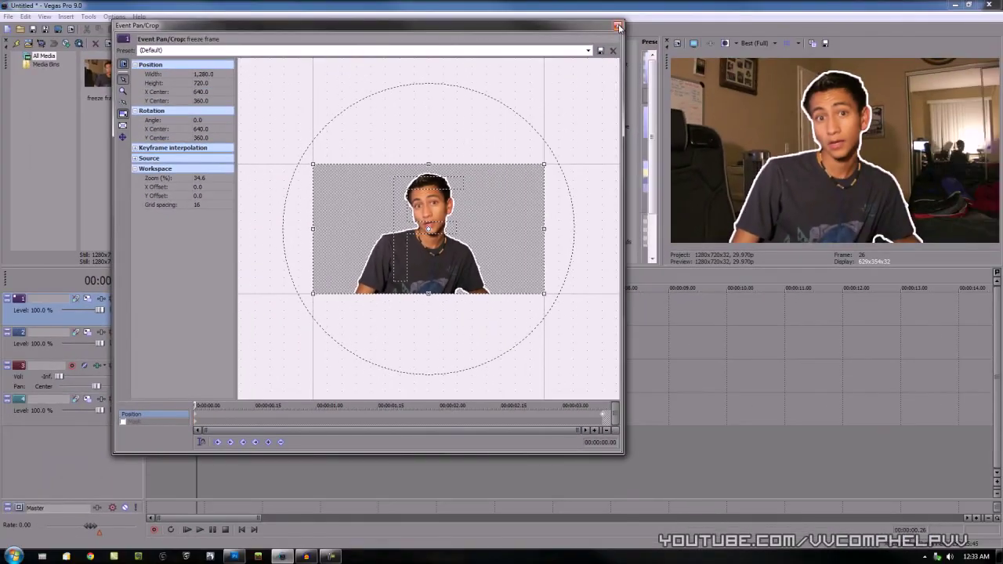
# Close Event Pan/Crop and preview the freeze-frame zoom from the start.
pyautogui.click(618, 27)
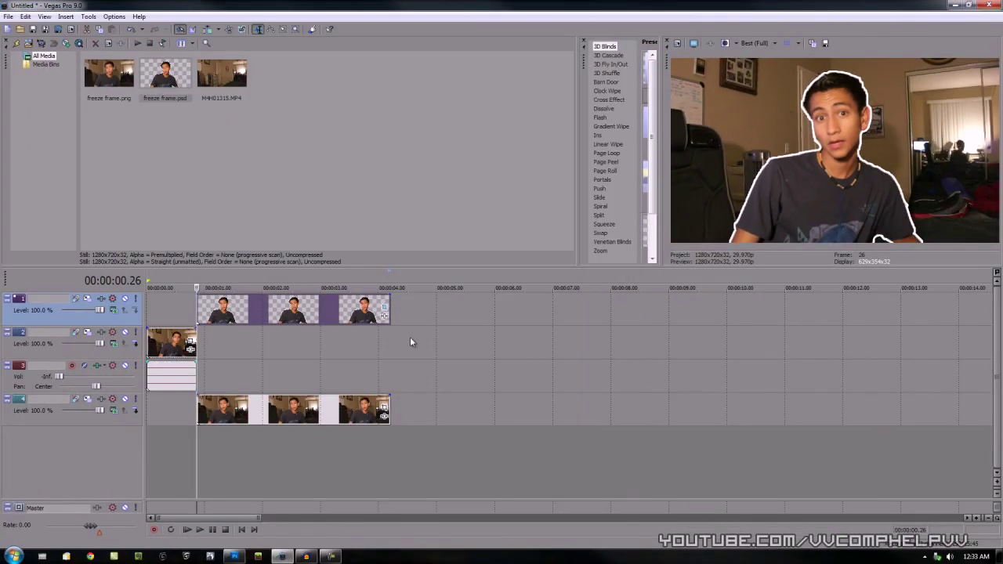
pyautogui.click(198, 531)
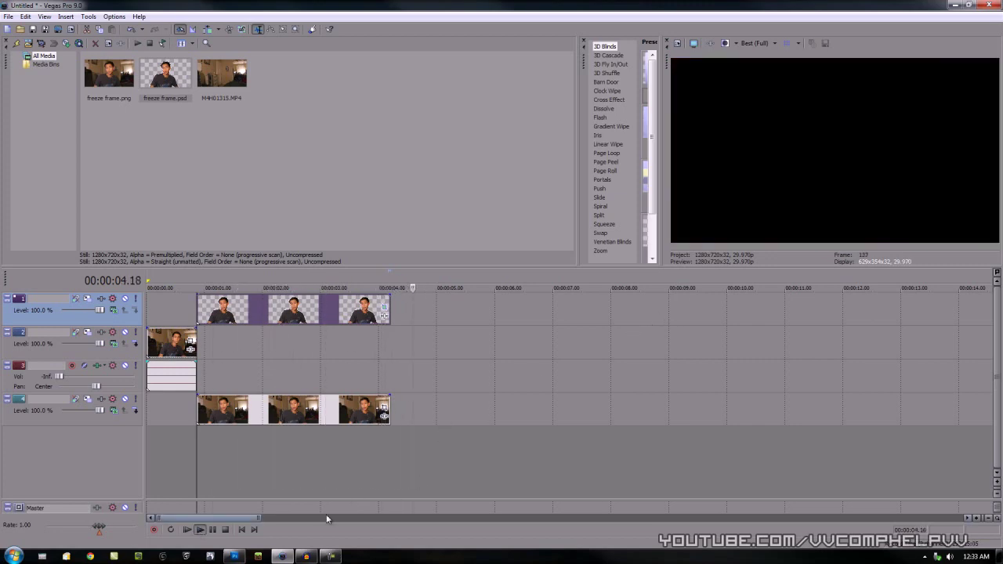
pyautogui.click(225, 530)
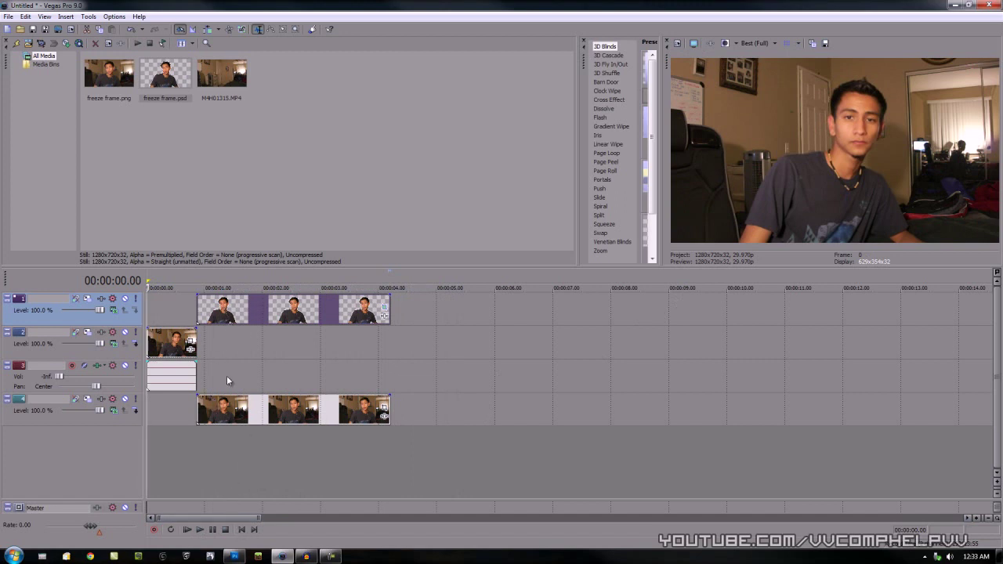
# Select Track 4 and add Sony Color Balance as its track effect.
pyautogui.click(236, 420)
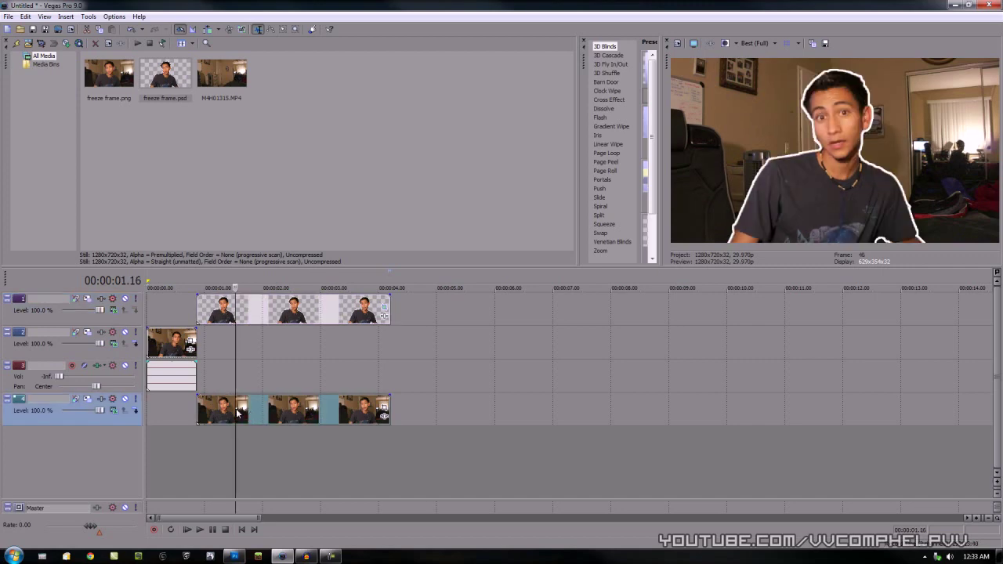
pyautogui.press('Up')
pyautogui.press('Down')
pyautogui.press('Left')
pyautogui.press('Left')
pyautogui.press('Left')
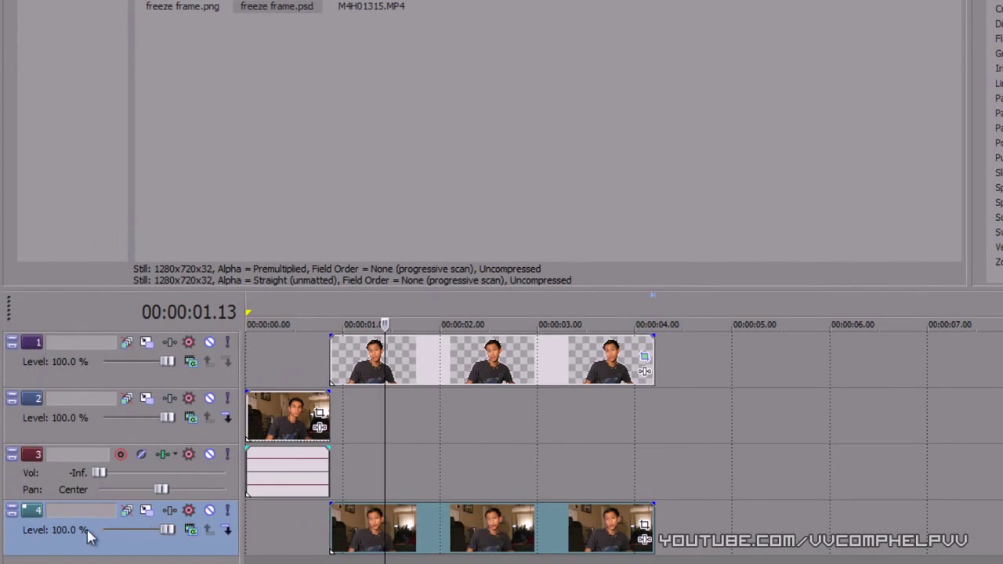
pyautogui.click(55, 485)
pyautogui.click(62, 546)
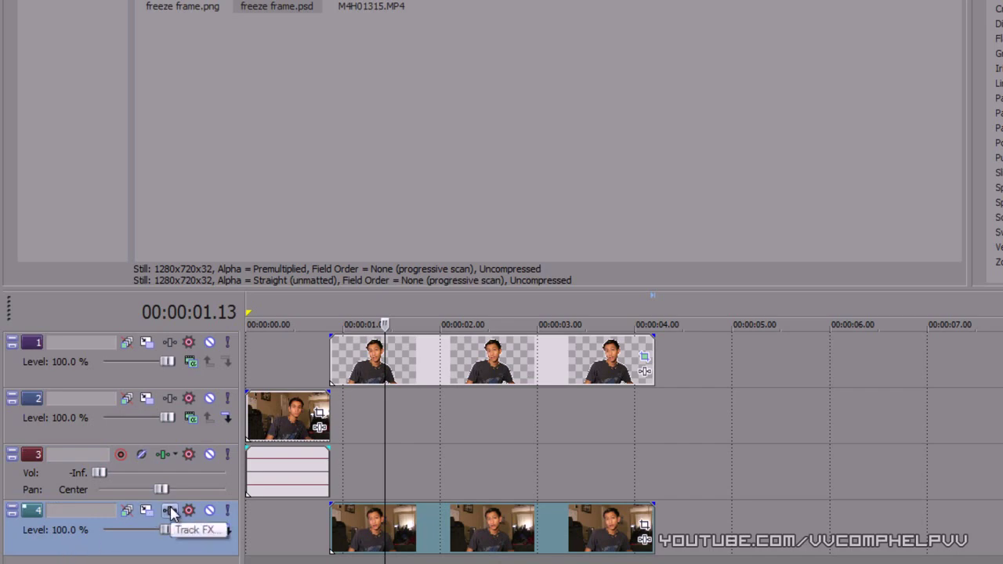
pyautogui.click(171, 511)
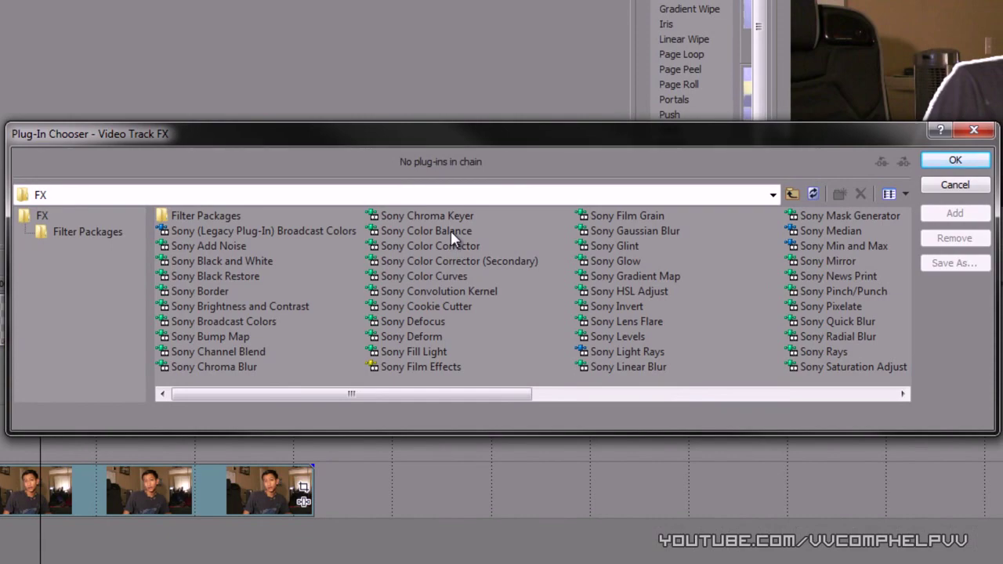
pyautogui.doubleClick(451, 231)
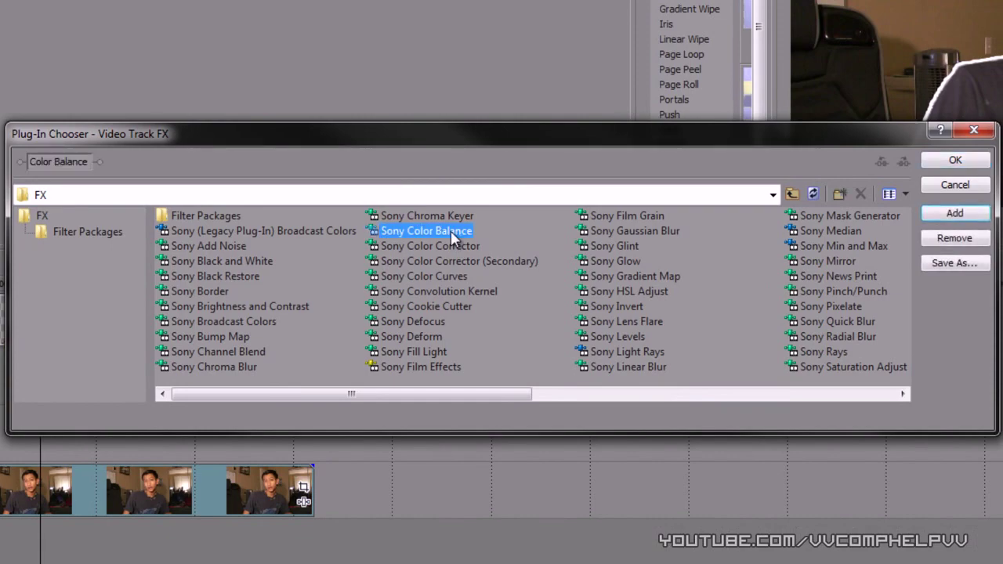
pyautogui.click(951, 163)
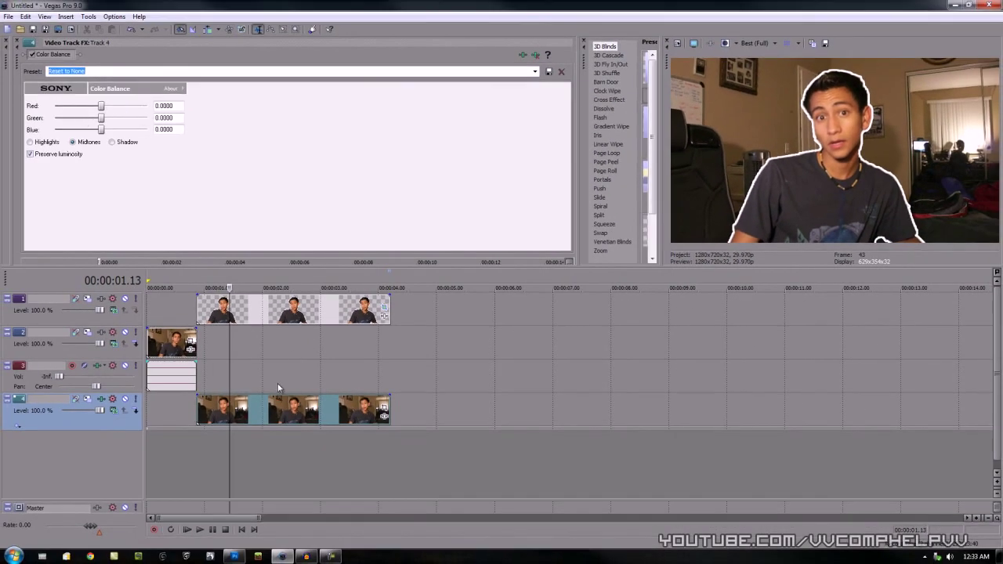
# Lower red, then with Highlights selected push toward blue in Color Balance, and preview the result.
pyautogui.click(303, 310)
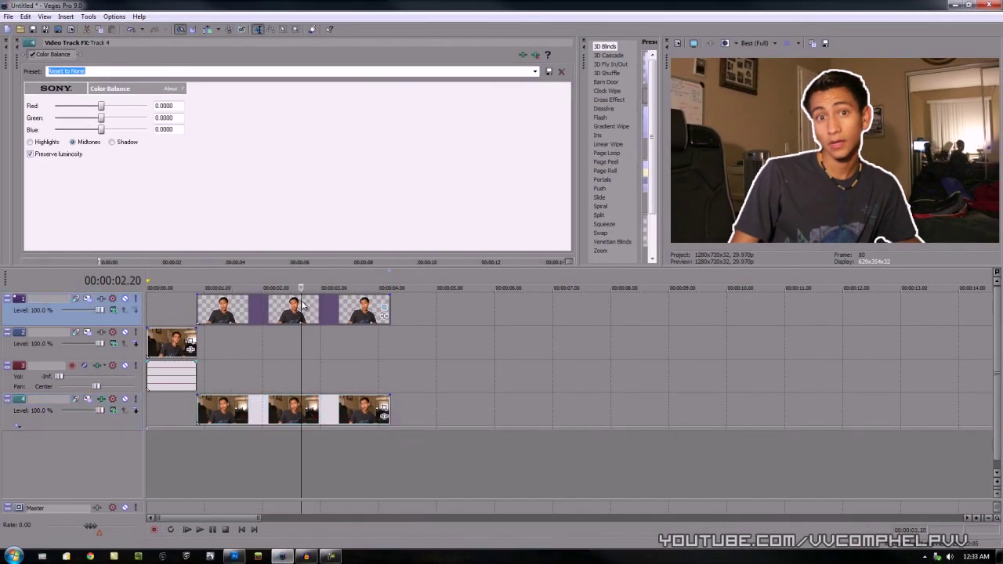
pyautogui.press('space')
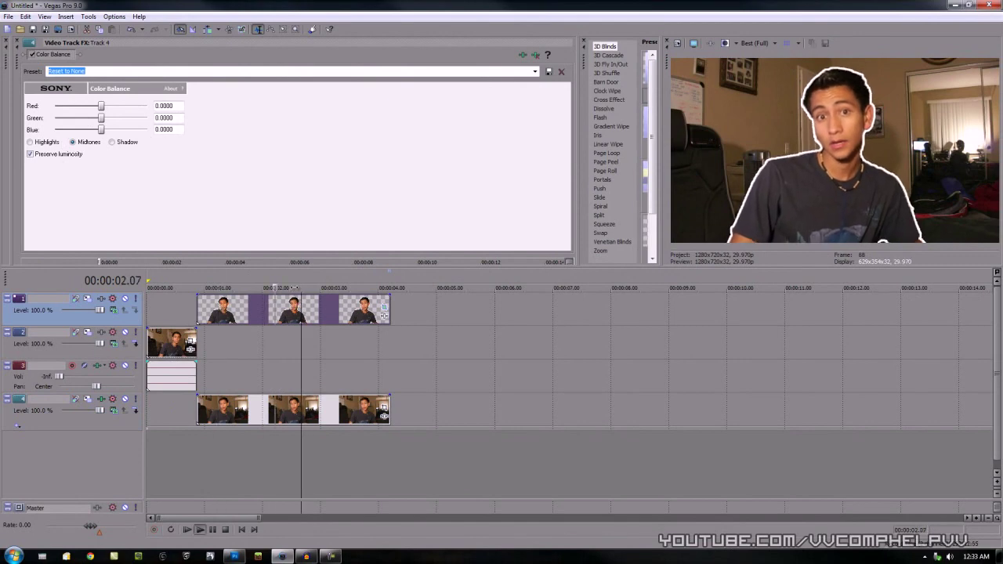
pyautogui.click(327, 375)
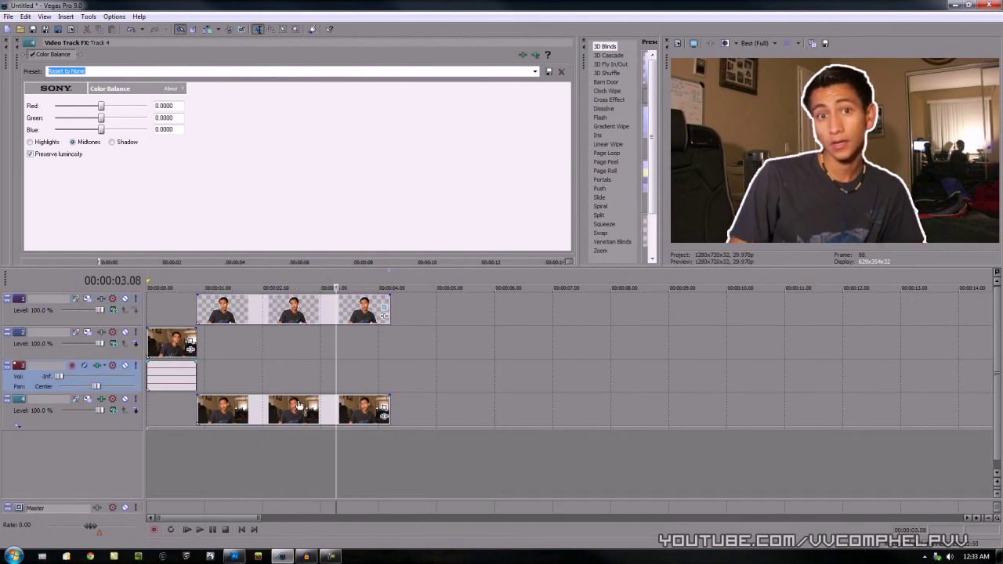
pyautogui.click(298, 401)
pyautogui.moveTo(101, 106)
pyautogui.mouseDown()
pyautogui.moveTo(77, 109)
pyautogui.moveTo(80, 120)
pyautogui.moveTo(112, 131)
pyautogui.mouseUp()
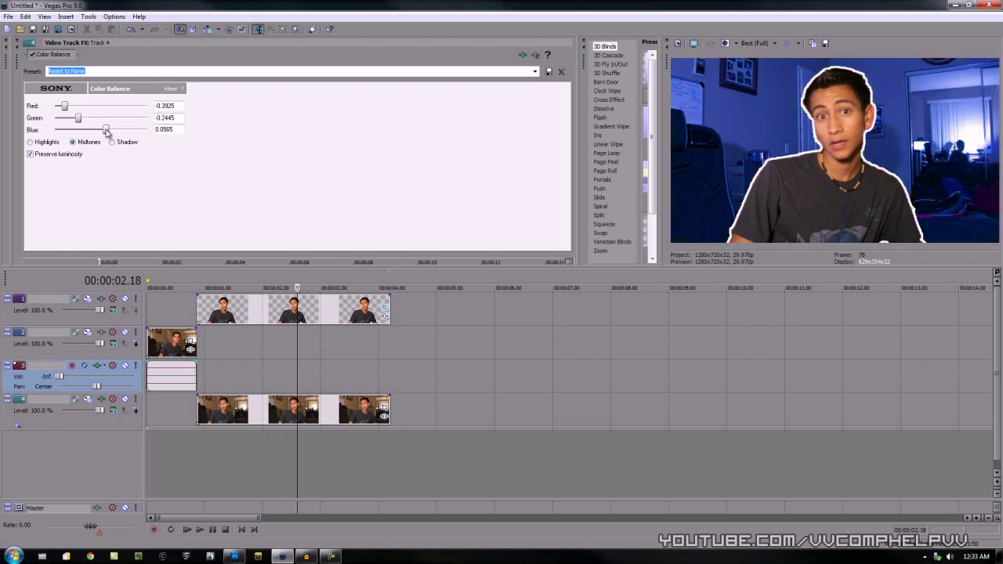
pyautogui.click(29, 142)
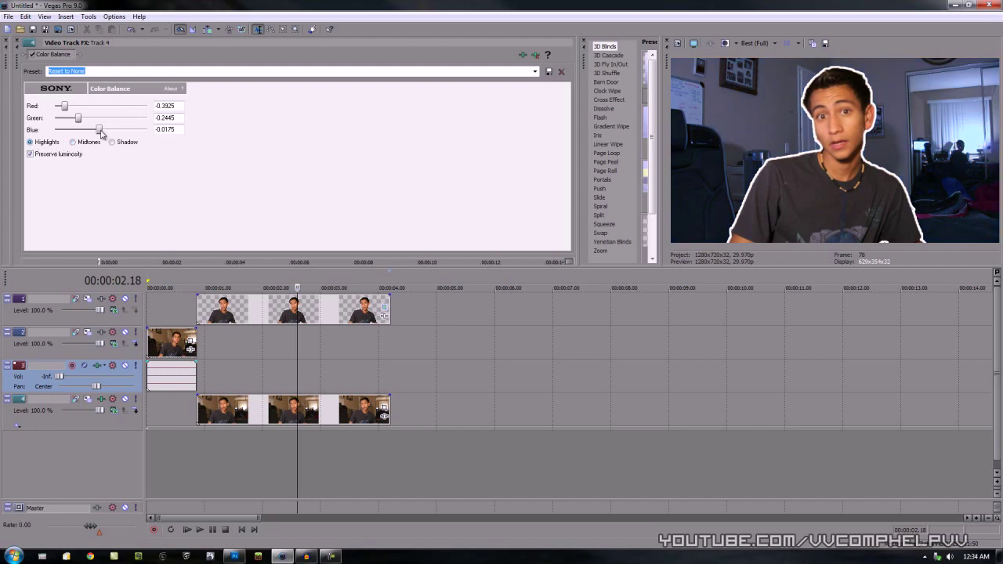
pyautogui.moveTo(100, 133)
pyautogui.mouseDown()
pyautogui.moveTo(124, 134)
pyautogui.moveTo(78, 124)
pyautogui.mouseUp()
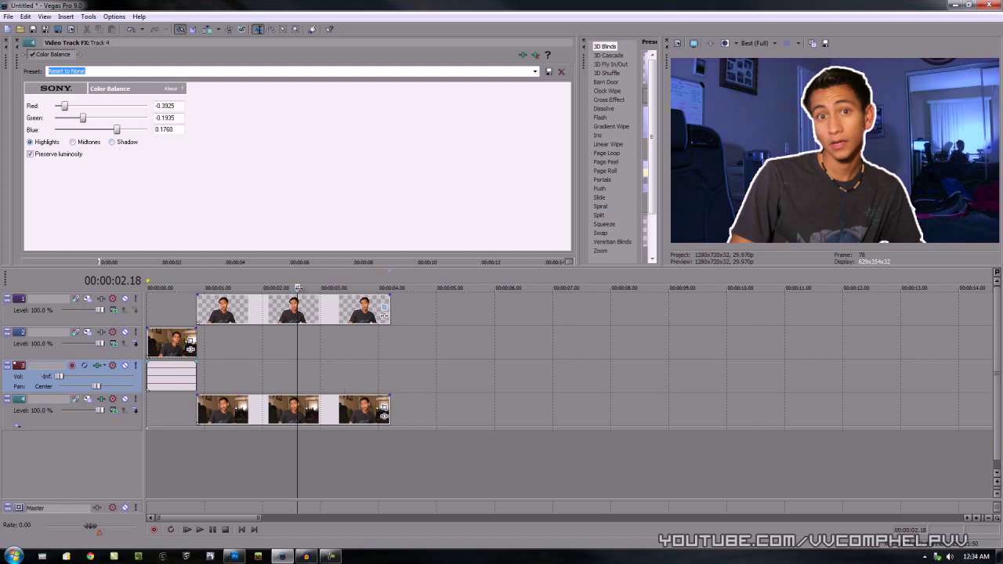
pyautogui.press('space')
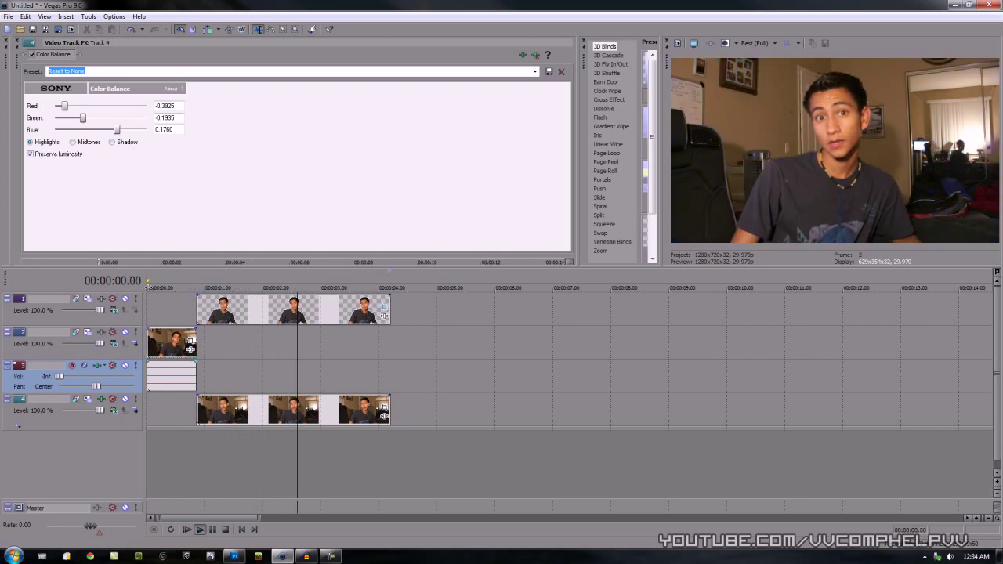
# Preview the tinted clip, rewind to the start, and insert a new empty top video track.
pyautogui.click(199, 530)
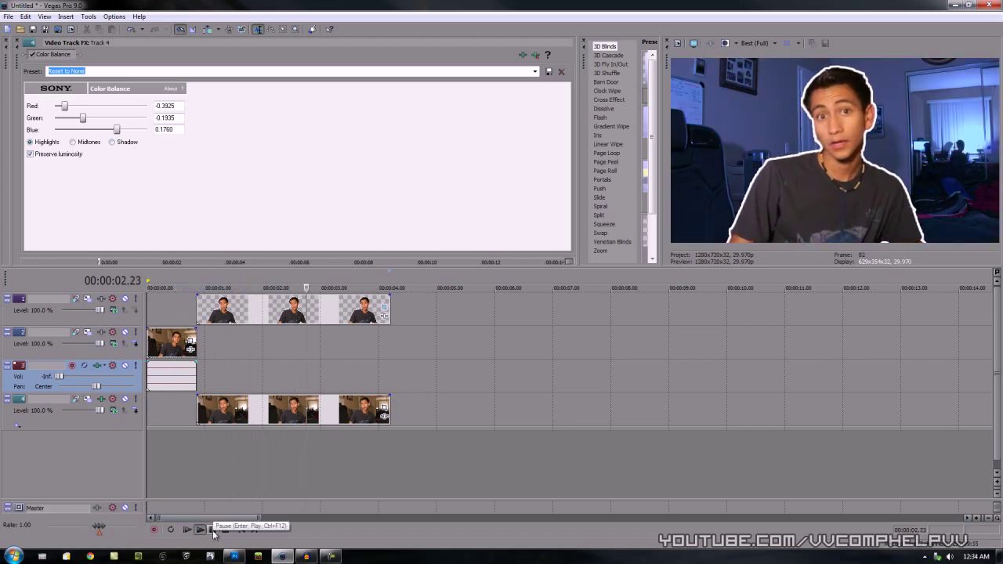
pyautogui.click(212, 530)
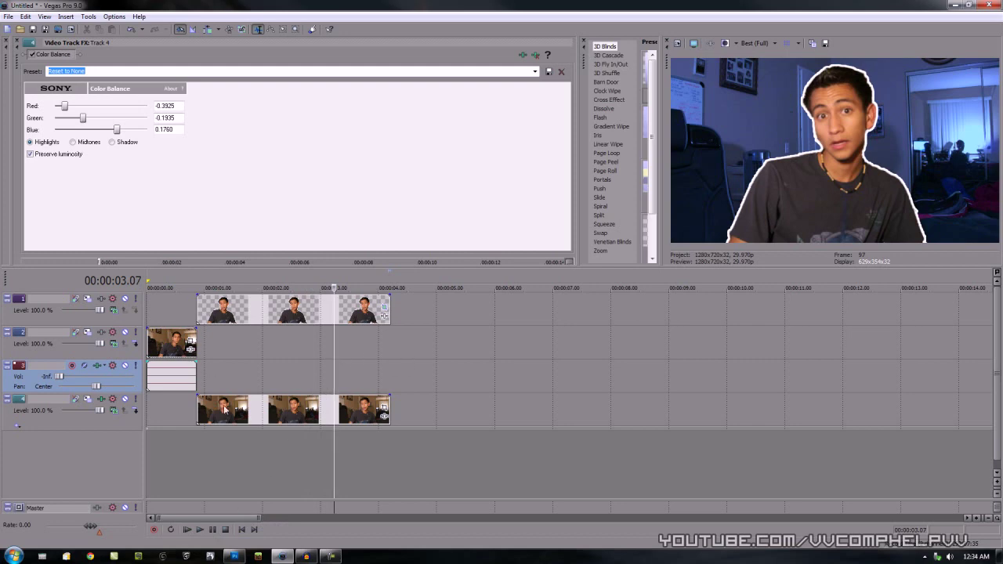
pyautogui.click(241, 530)
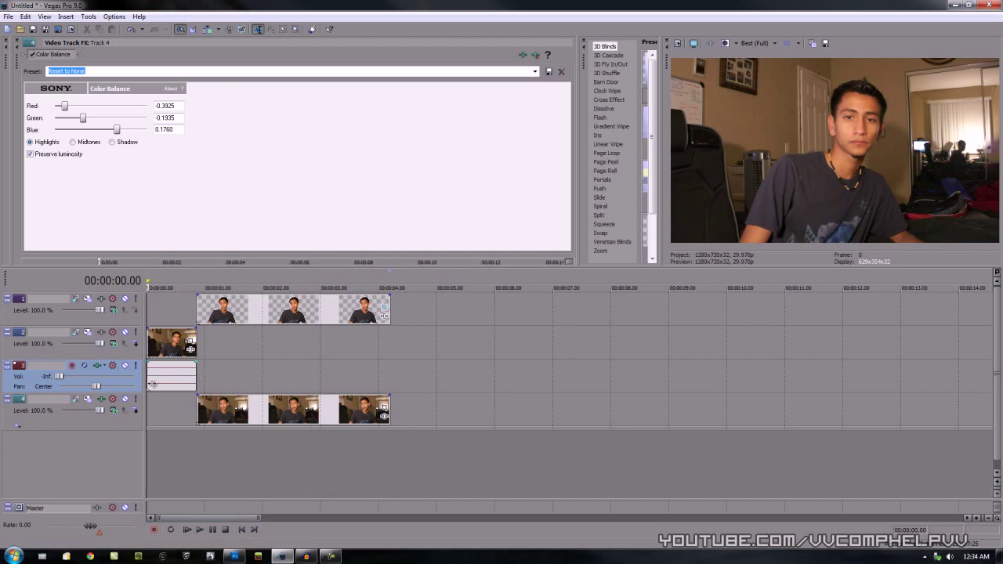
pyautogui.rightClick(104, 464)
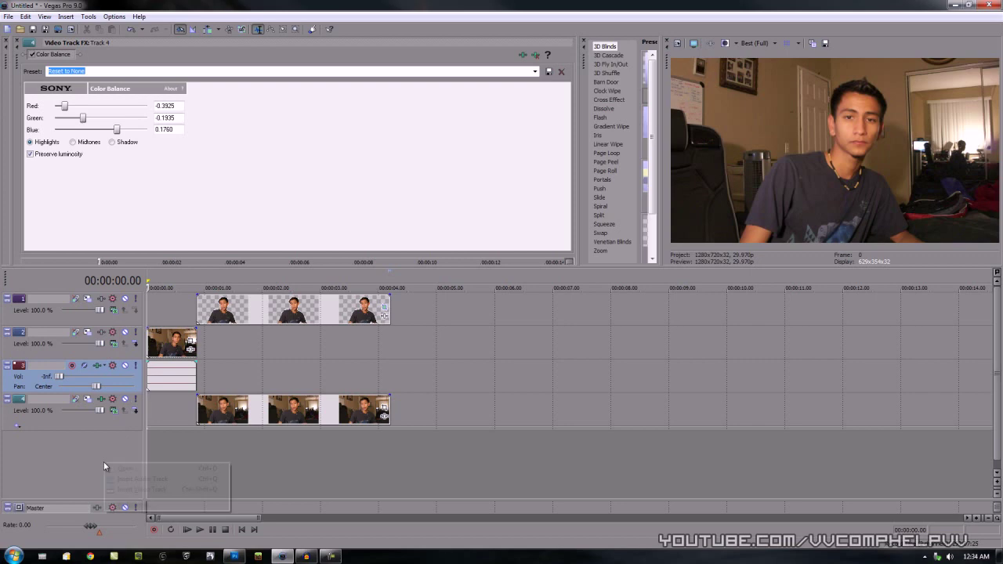
pyautogui.click(144, 489)
pyautogui.click(196, 309)
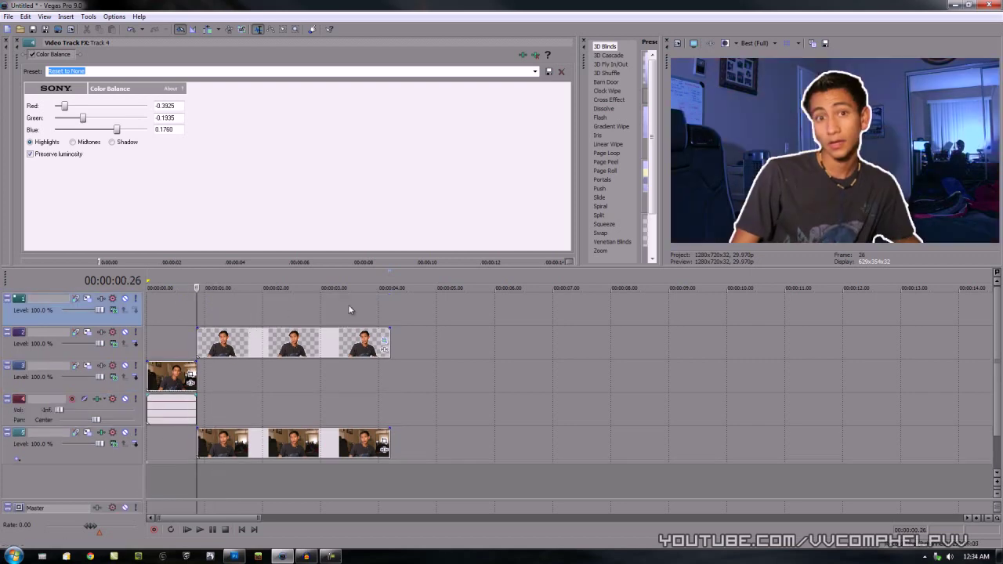
# Minimize Vegas and bring up the title.psd document in Photoshop.
pyautogui.click(955, 5)
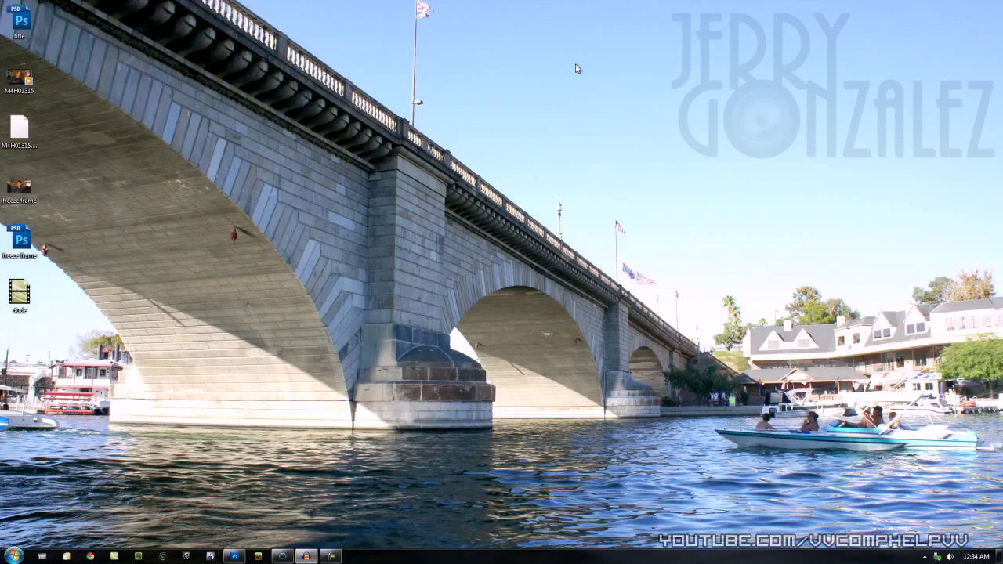
pyautogui.click(237, 557)
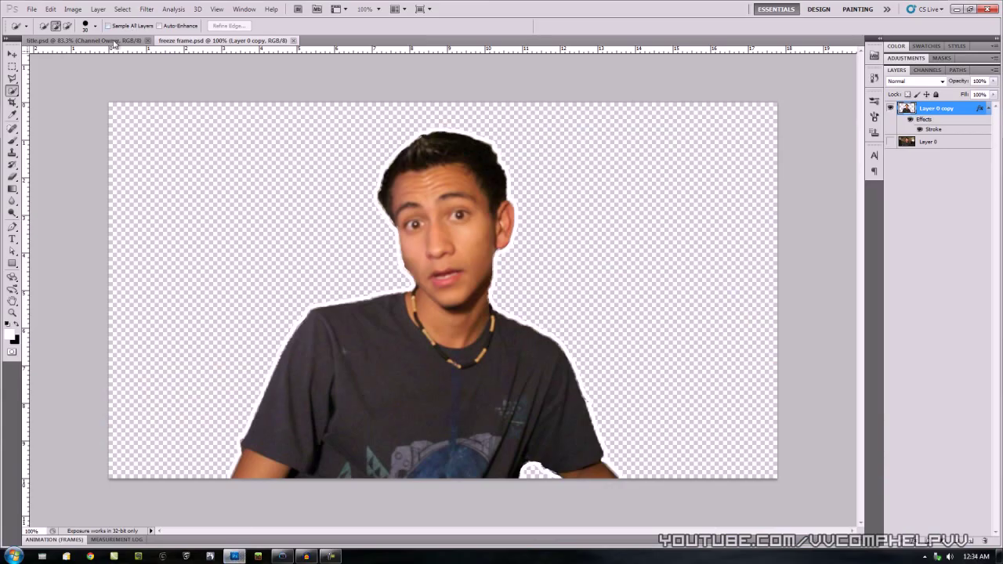
pyautogui.click(114, 40)
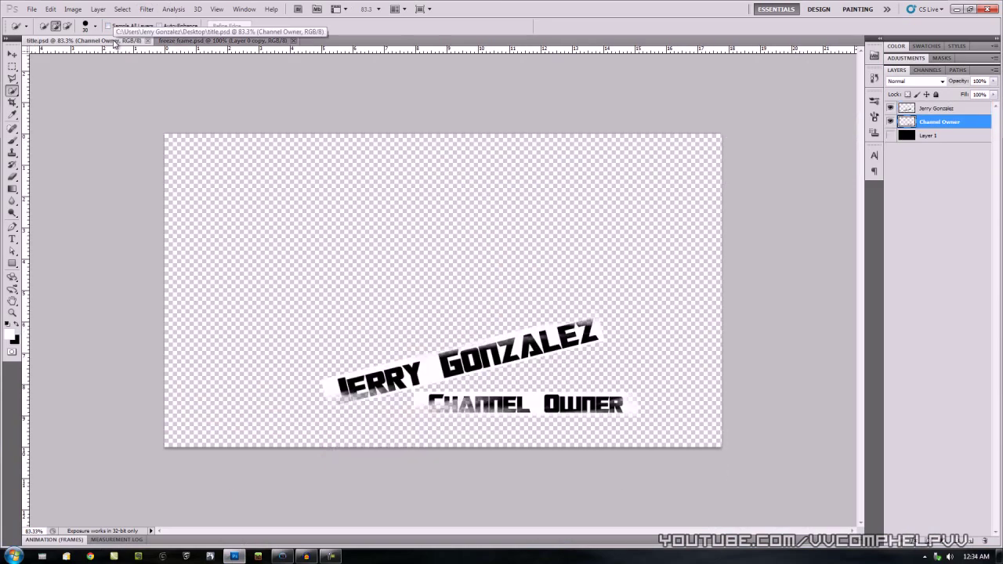
# Check the default new-document size of 1280x720 in File > New, then cancel.
pyautogui.click(31, 9)
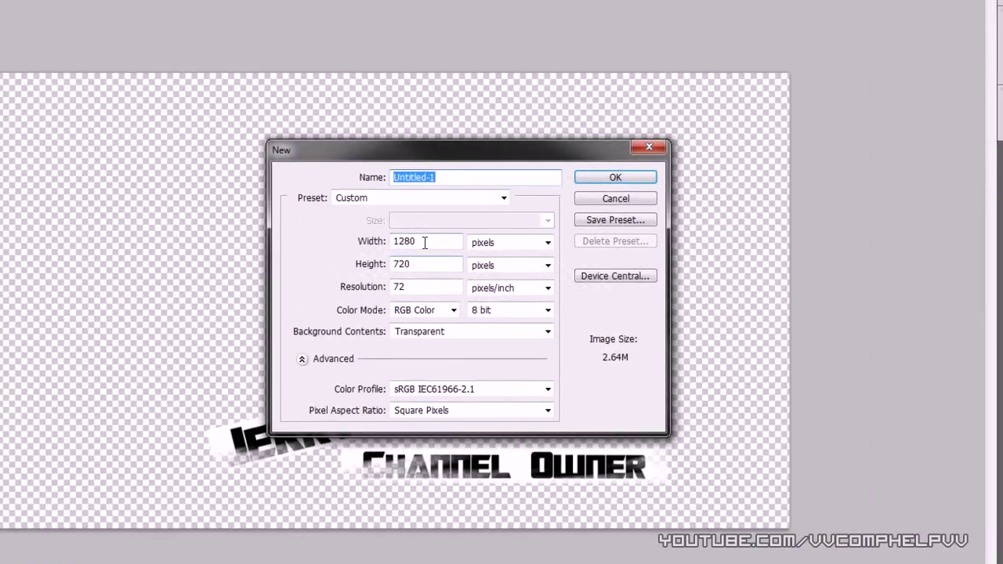
pyautogui.doubleClick(436, 243)
pyautogui.click(364, 266)
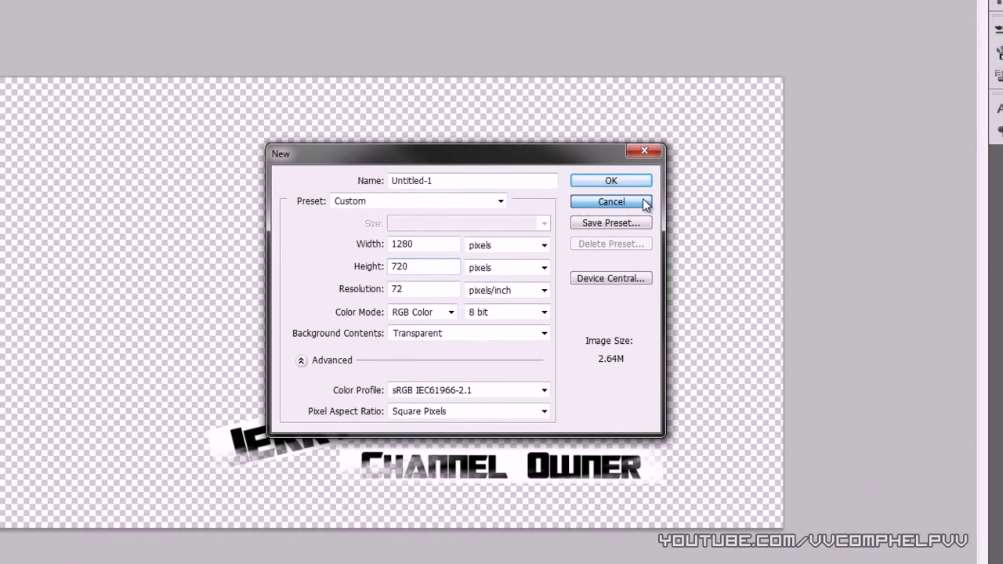
pyautogui.click(643, 199)
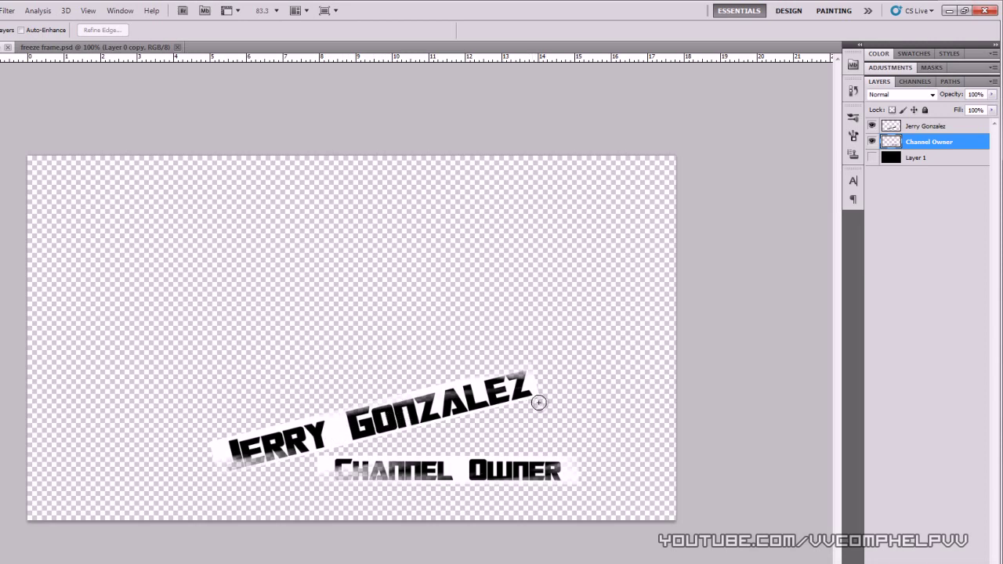
# Rotate the name text layer a few degrees with Free Transform.
pyautogui.click(959, 130)
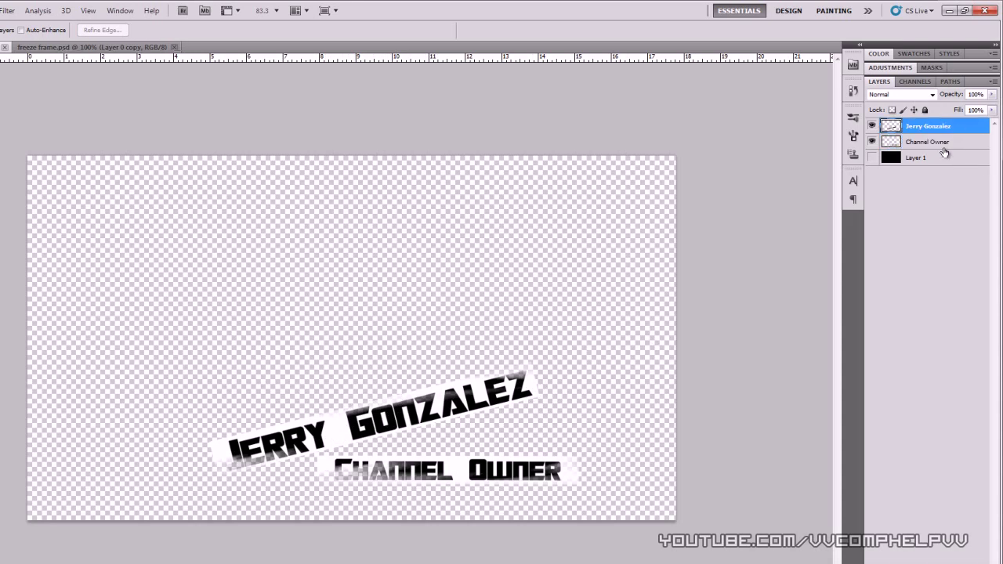
pyautogui.hotkey('ctrl', 't')
pyautogui.moveTo(600, 441)
pyautogui.mouseDown()
pyautogui.moveTo(614, 453)
pyautogui.moveTo(612, 439)
pyautogui.mouseUp()
pyautogui.click(430, 30)
# Add a new empty top layer, leaving it and the black background hidden.
pyautogui.hotkey('ctrl', 'shift', 'alt', 'n')
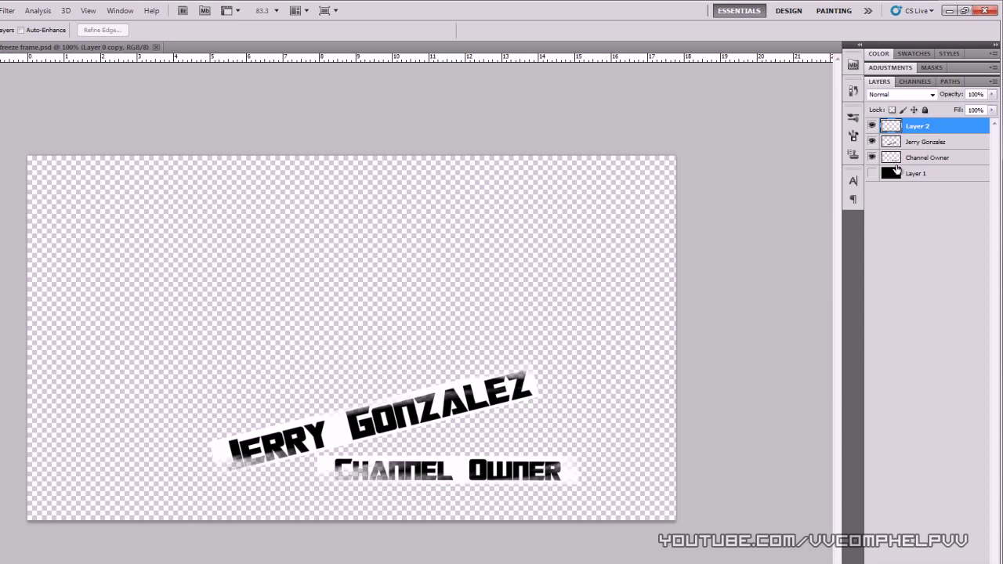
pyautogui.click(873, 173)
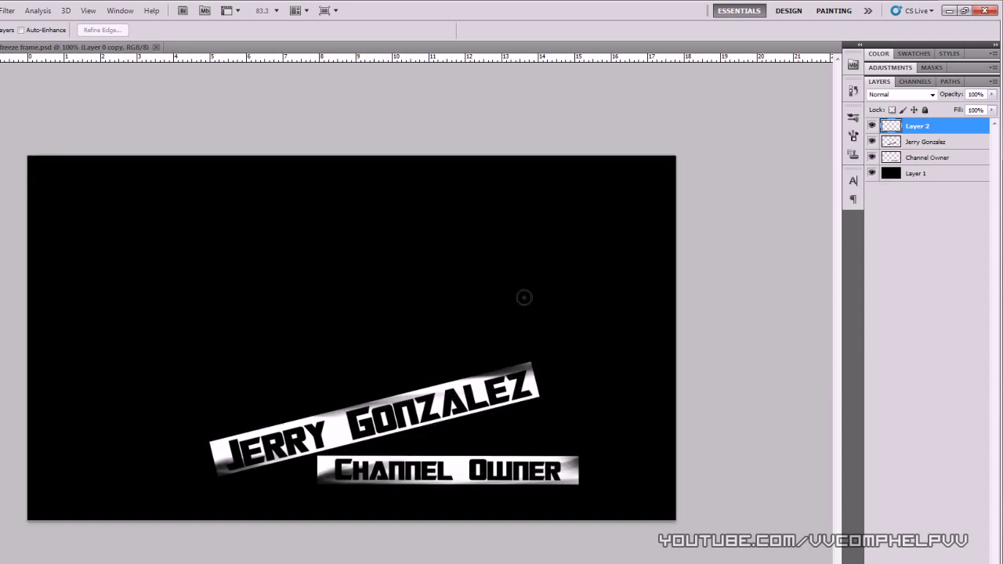
pyautogui.click(872, 126)
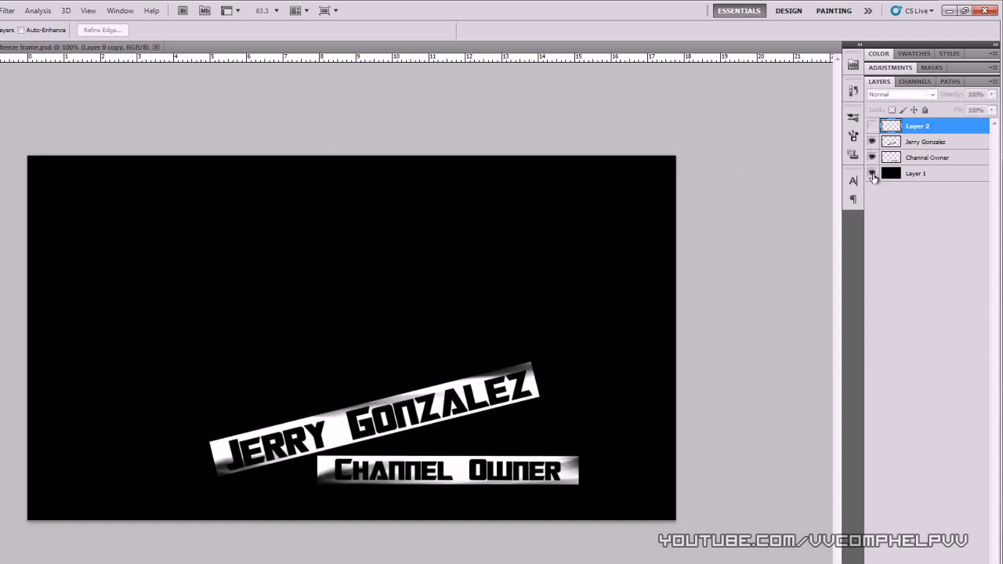
pyautogui.click(873, 173)
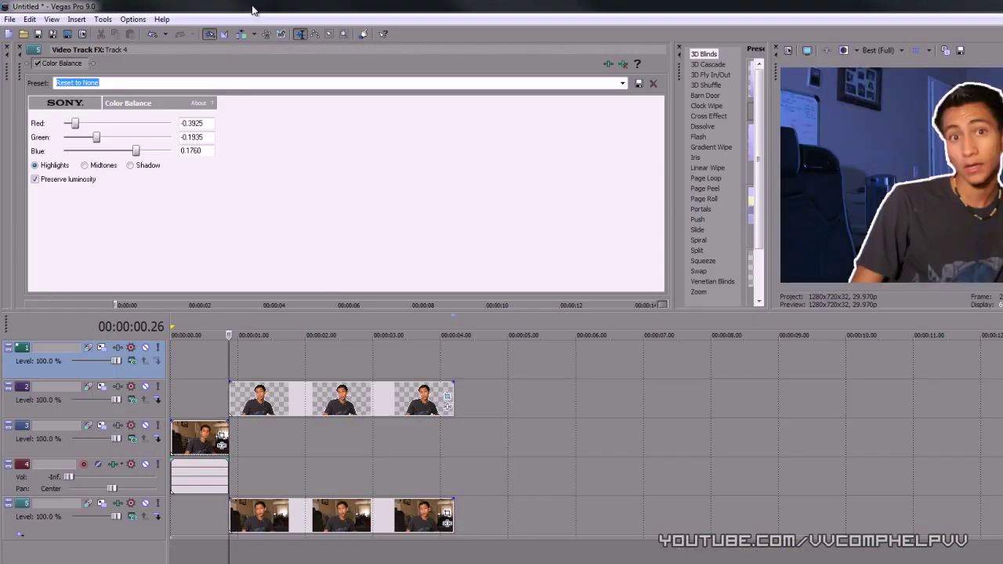
# Restore Vegas and import title.psd from the desktop into Project Media.
pyautogui.doubleClick(252, 10)
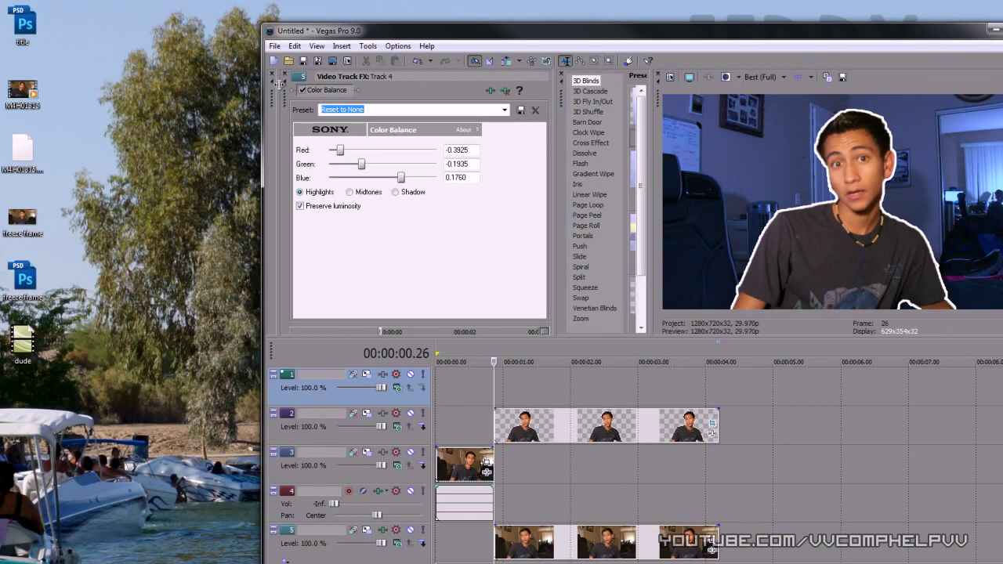
pyautogui.click(282, 76)
pyautogui.moveTo(537, 109); pyautogui.dragTo(543, 110)
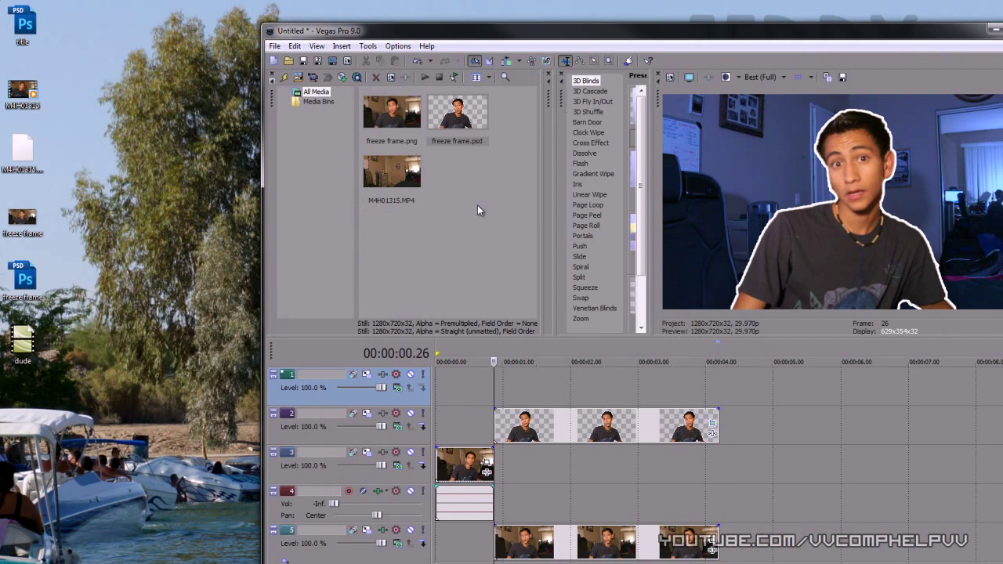
pyautogui.moveTo(32, 35); pyautogui.dragTo(502, 226)
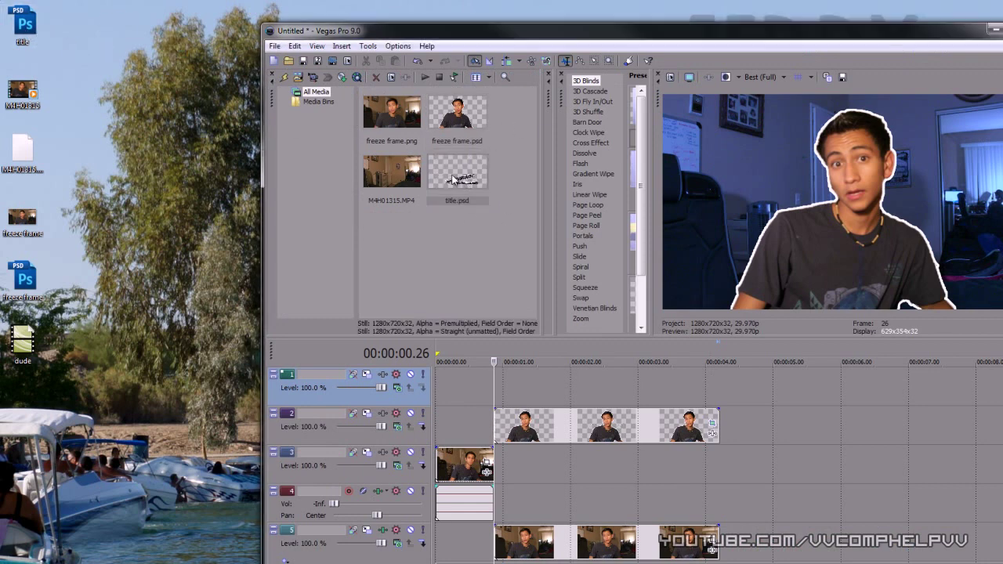
# Place title.psd on track 1 and trim its end to match the freeze frame.
pyautogui.click(465, 182)
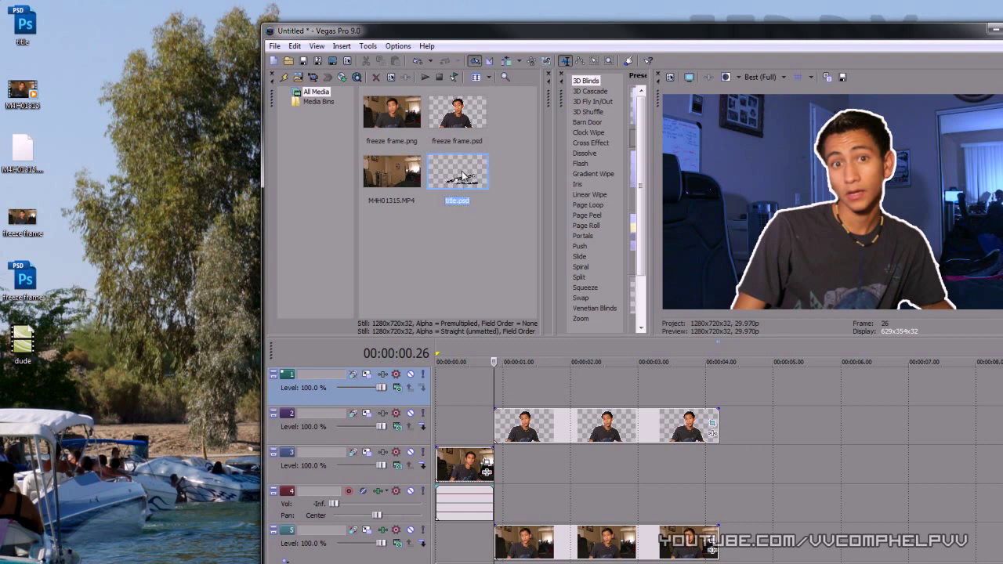
pyautogui.moveTo(520, 378); pyautogui.dragTo(501, 382)
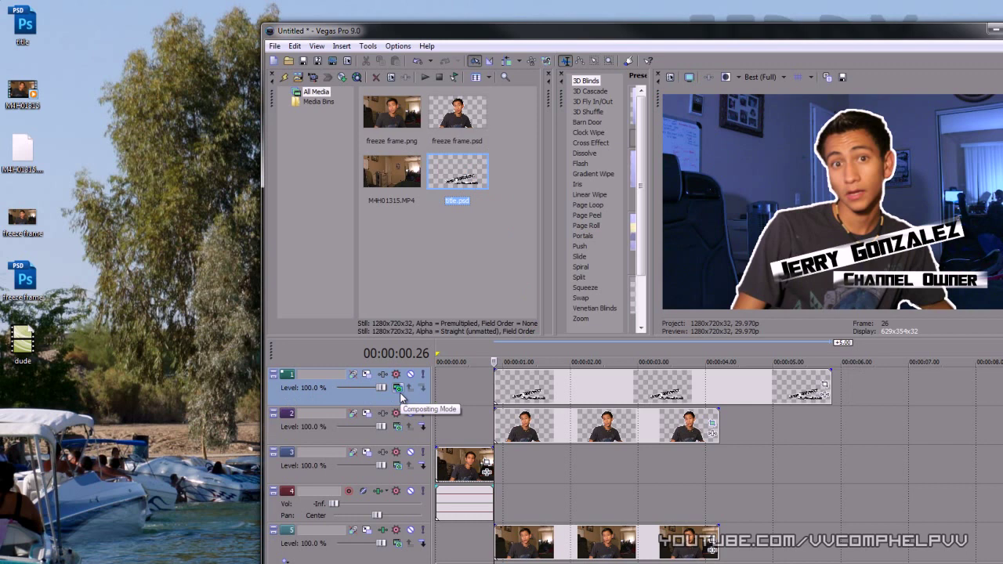
pyautogui.moveTo(828, 376); pyautogui.dragTo(718, 384)
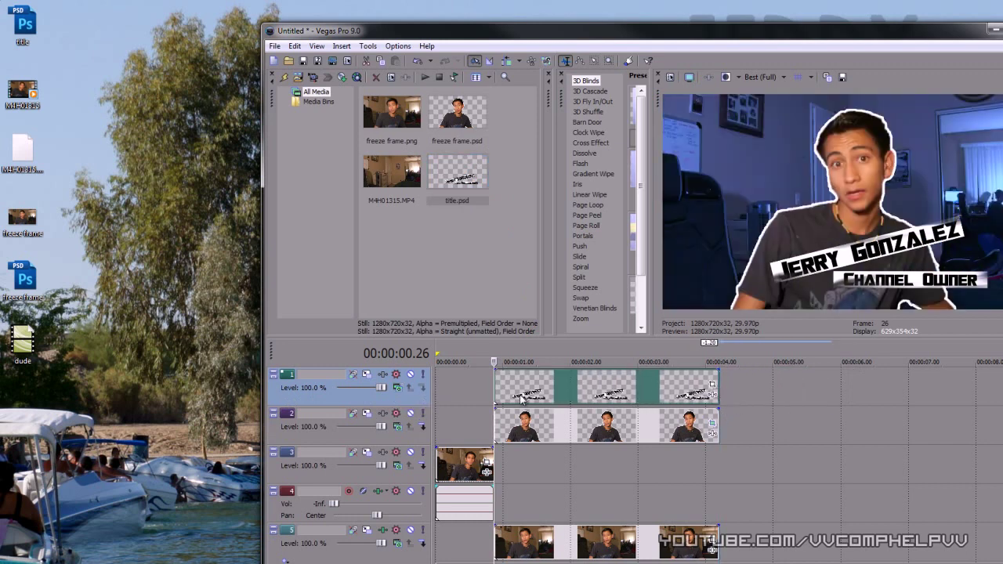
# Play from the timeline start to check the name title over the outlined cut-out.
pyautogui.click(443, 416)
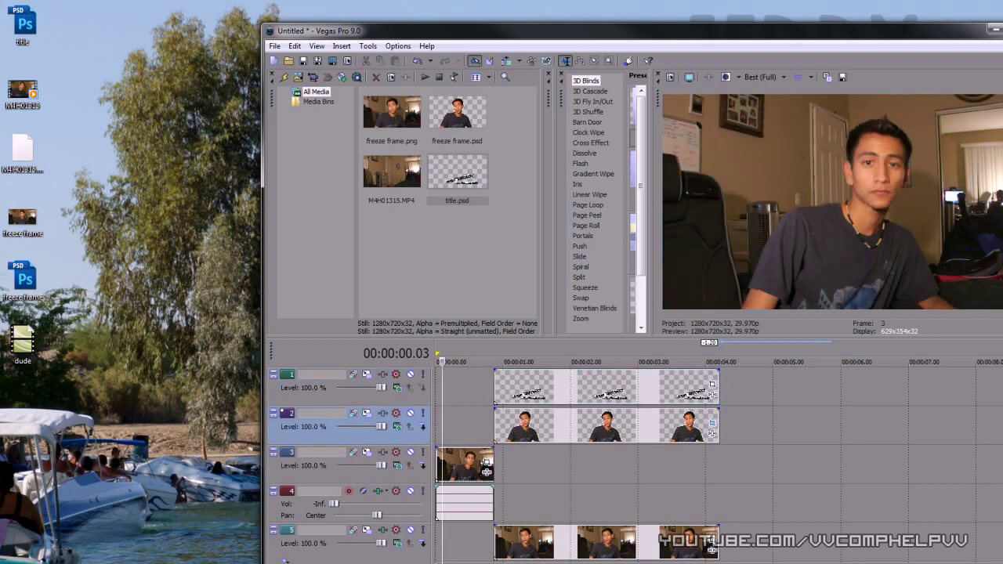
pyautogui.press('space')
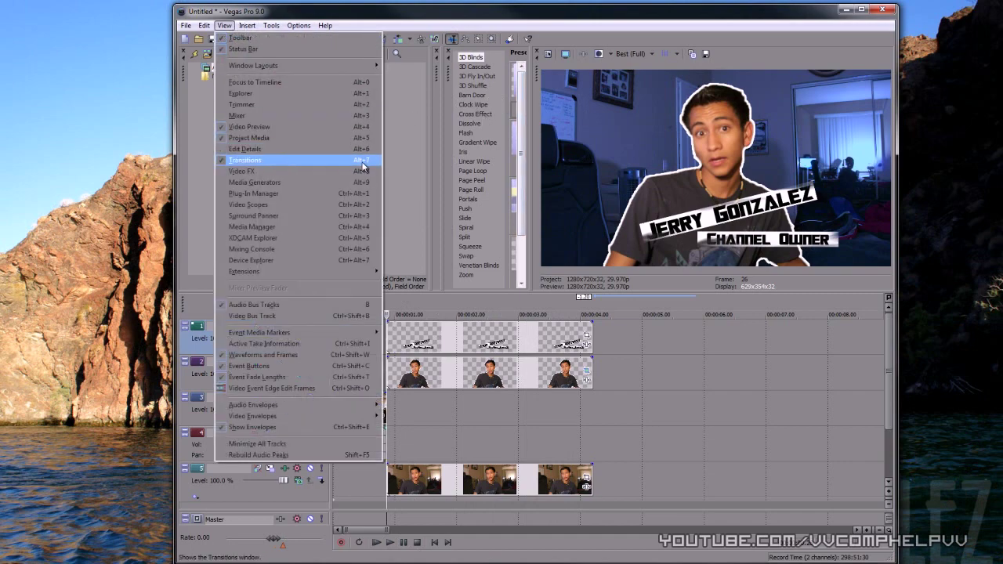
# Apply the Gradient Wipe 'Nebulous' preset to the start of the title event.
pyautogui.click(408, 151)
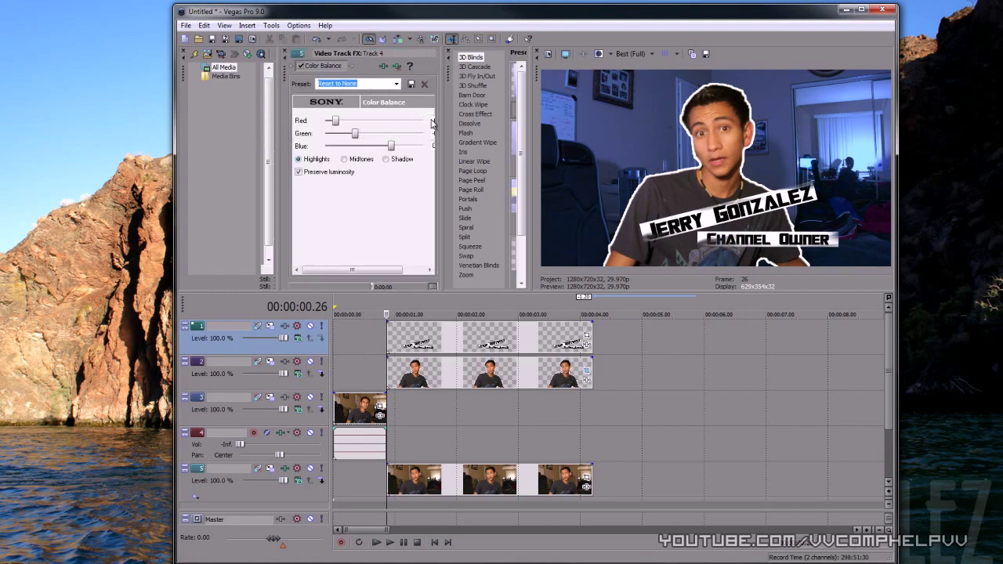
pyautogui.moveTo(434, 118); pyautogui.dragTo(296, 121)
pyautogui.click(345, 145)
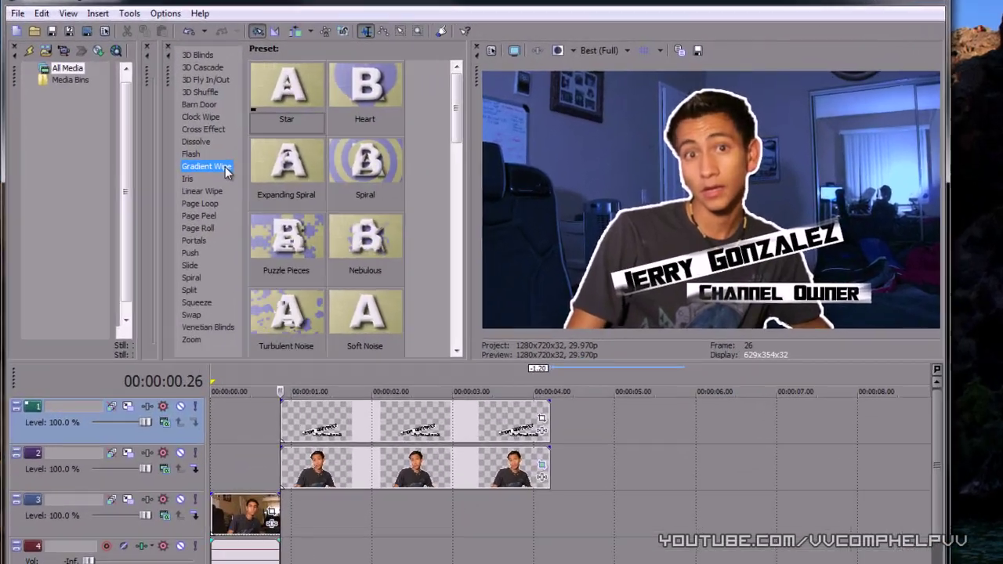
pyautogui.scroll(-2, 453, 117)
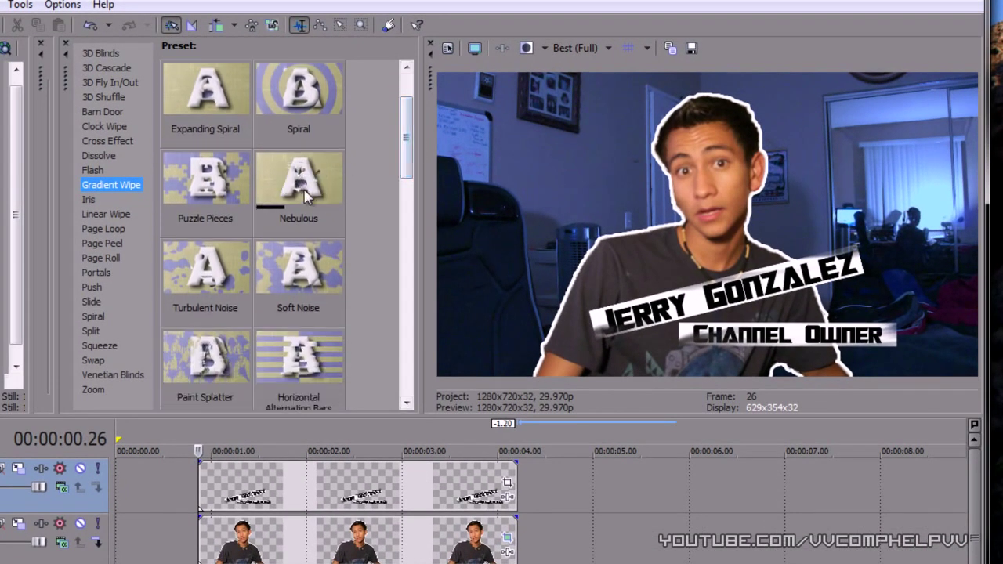
pyautogui.moveTo(306, 196)
pyautogui.mouseDown()
pyautogui.moveTo(302, 240)
pyautogui.moveTo(201, 488)
pyautogui.mouseUp()
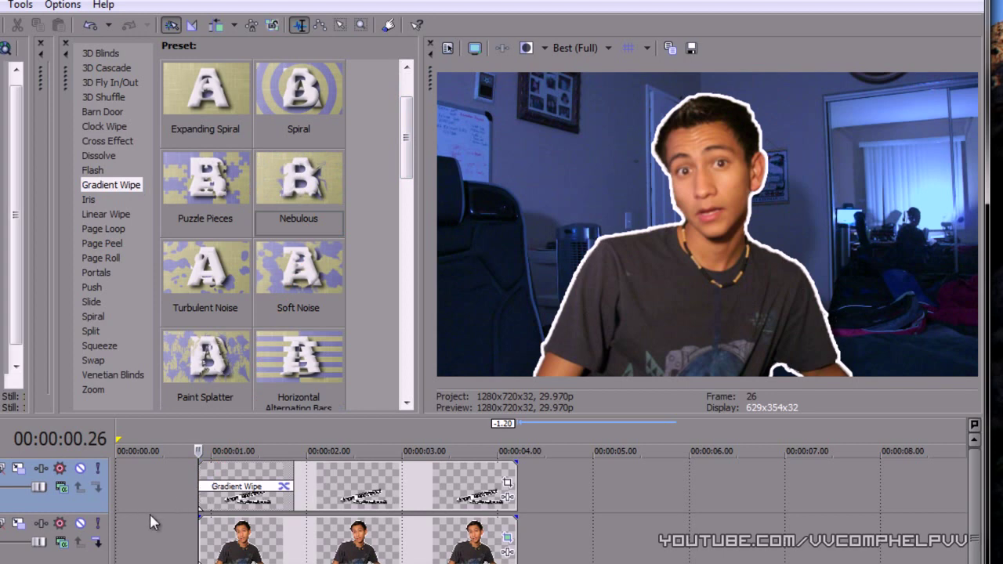
# Play back from near the project start to preview the title wiping in.
pyautogui.click(124, 506)
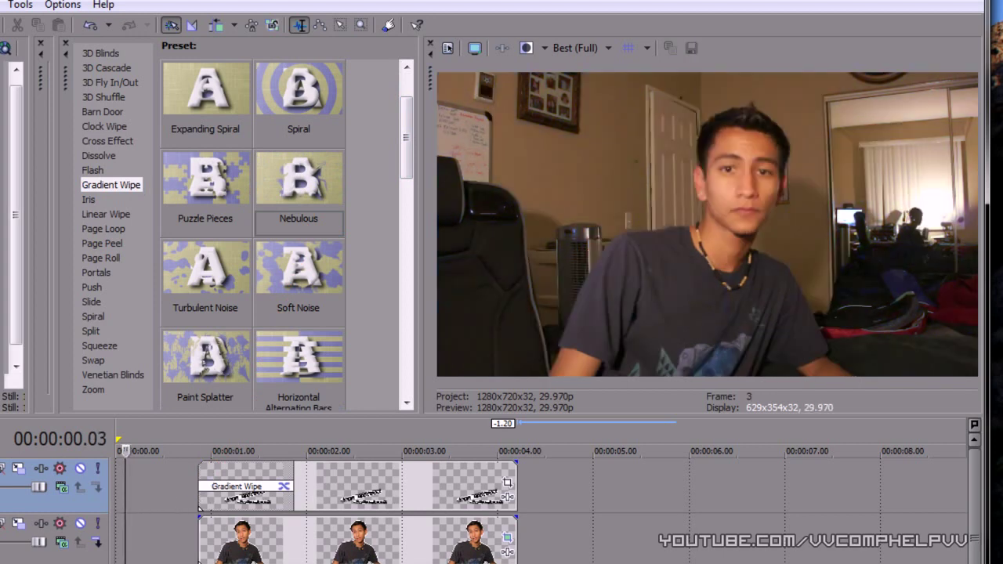
pyautogui.press('space')
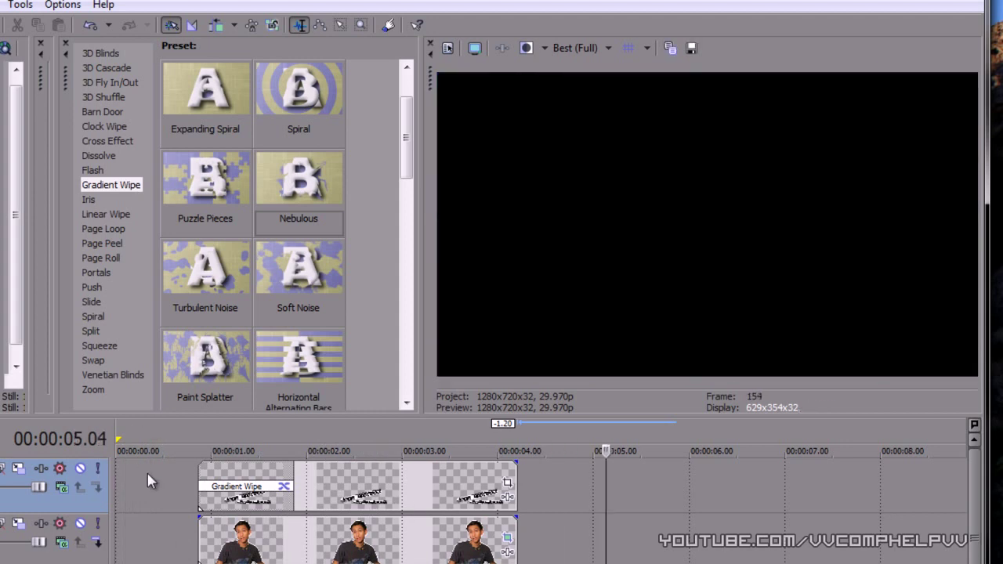
pyautogui.press('space')
pyautogui.press('space')
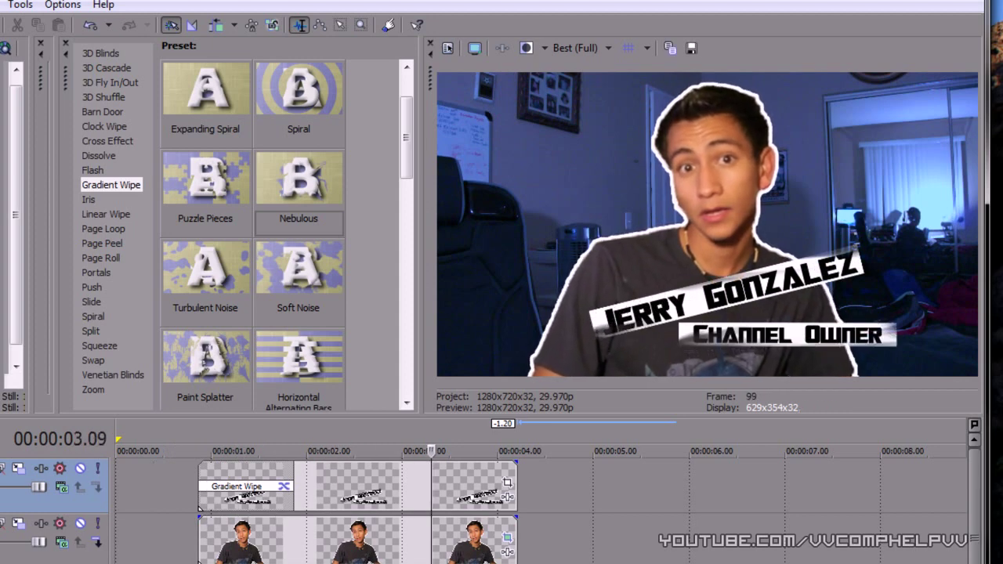
pyautogui.press('space')
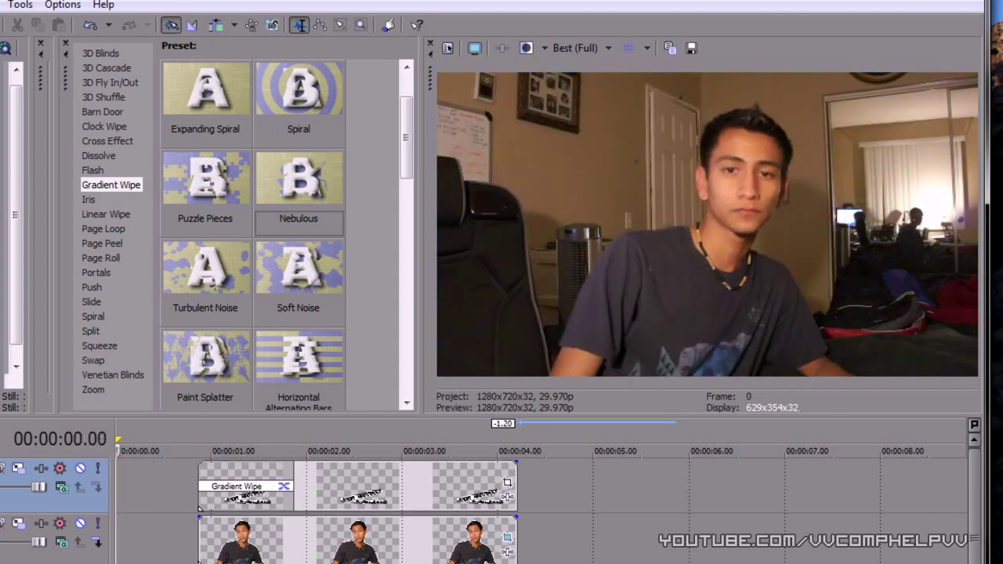